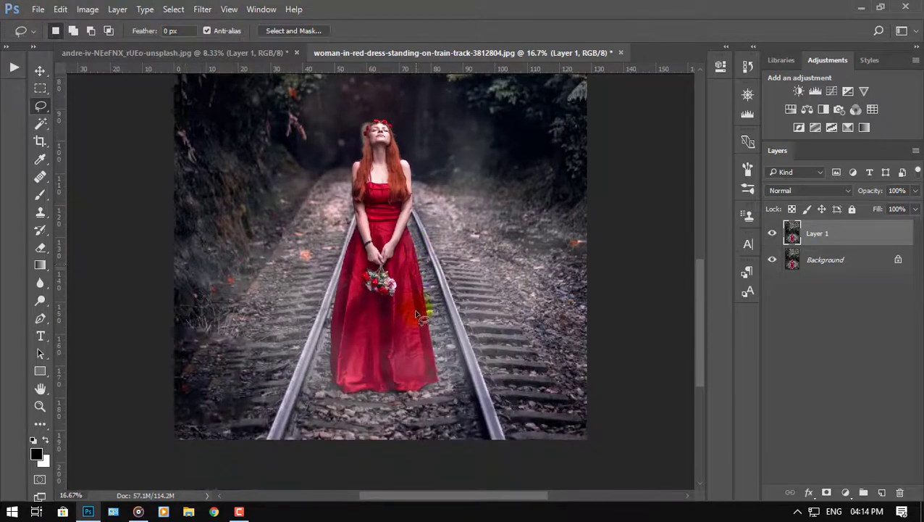
Select the woman in the red dress, from her flower crown to the hem, with the Quick Selection tool
{"action": "left_click", "coordinate": [40, 123]}
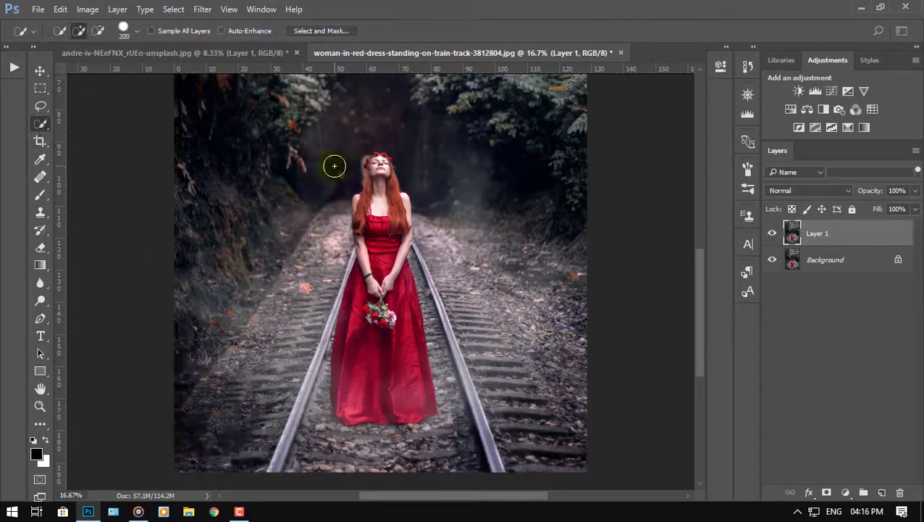
{"action": "key", "text": "ctrl+plus"}
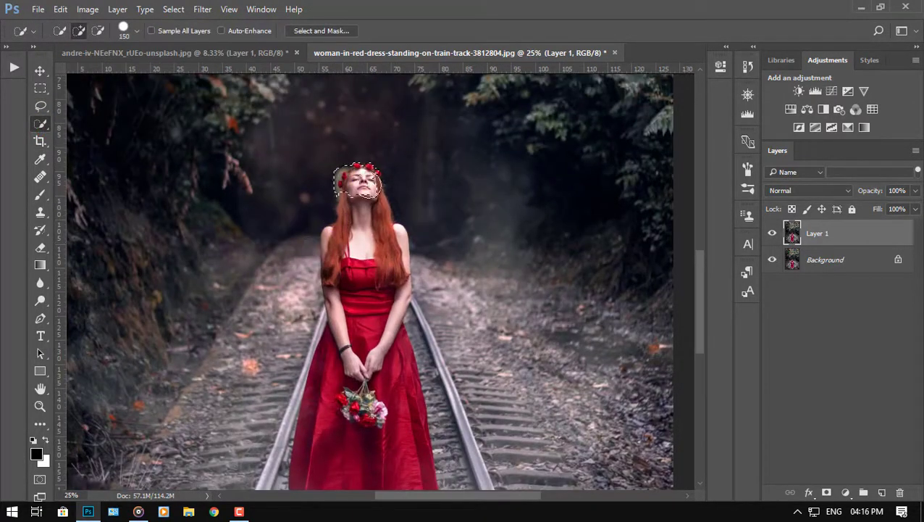
{"action": "mouse_move", "coordinate": [356, 181]}
{"action": "left_mouse_down"}
{"action": "mouse_move", "coordinate": [379, 252]}
{"action": "mouse_move", "coordinate": [392, 247]}
{"action": "mouse_move", "coordinate": [337, 247]}
{"action": "mouse_move", "coordinate": [383, 363]}
{"action": "mouse_move", "coordinate": [336, 448]}
{"action": "left_mouse_up"}
{"action": "scroll", "coordinate": [324, 275], "scroll_direction": "down", "scroll_amount": 5}
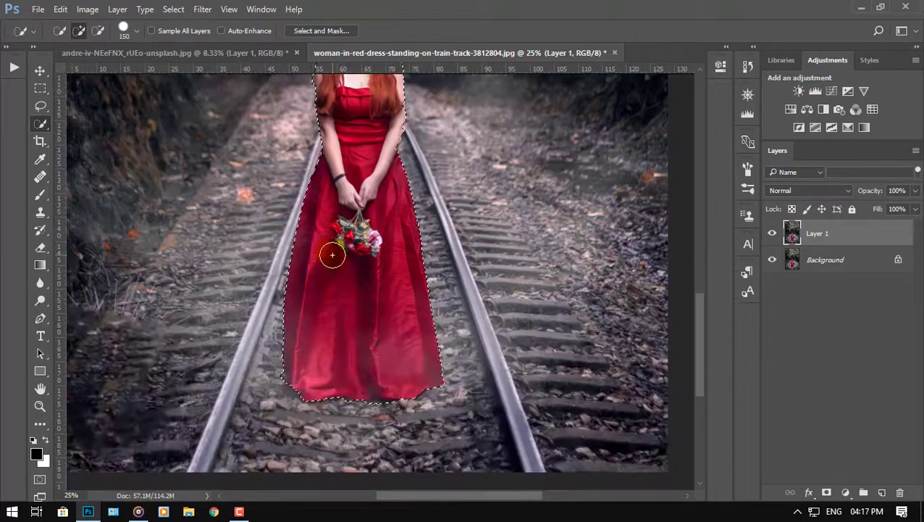
{"action": "scroll", "coordinate": [333, 254], "scroll_direction": "up", "scroll_amount": 3}
Open Select and Mask and brush the leftover background out of the selection around the woman's flower crown and hair
{"action": "left_click", "coordinate": [333, 31]}
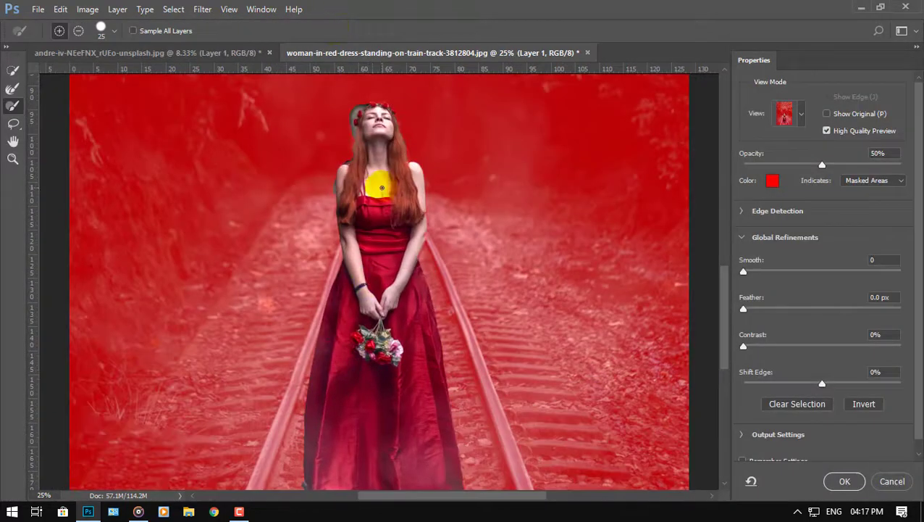
{"action": "key", "text": "ctrl+plus"}
{"action": "key", "text": "ctrl+plus"}
{"action": "key", "text": "ctrl+plus"}
{"action": "left_click_drag", "start_coordinate": [382, 188], "coordinate": [264, 418]}
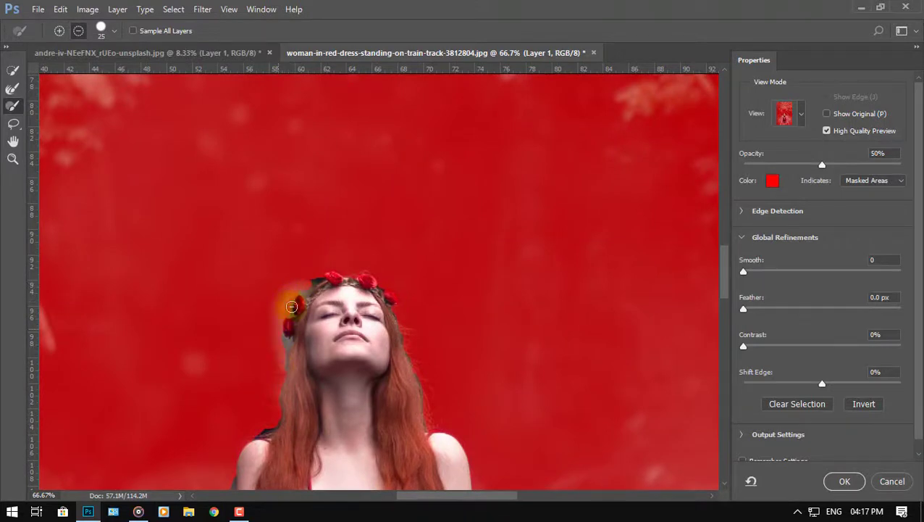
{"action": "key", "text": "ctrl+plus"}
{"action": "key", "text": "ctrl+plus"}
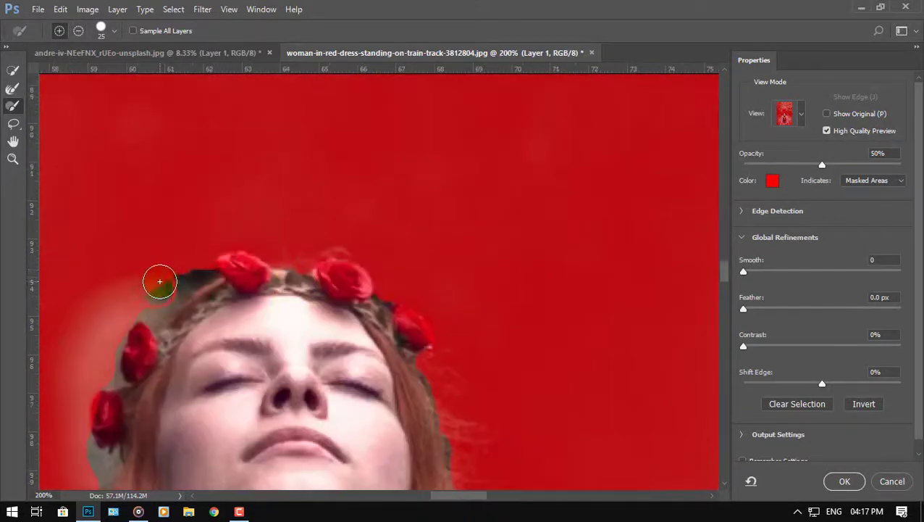
{"action": "left_click_drag", "start_coordinate": [183, 270], "coordinate": [130, 297]}
{"action": "left_click_drag", "start_coordinate": [175, 484], "coordinate": [262, 221]}
Brush the background strip beside the woman's shoulder and arm out of the selection and apply the refinement
{"action": "key", "text": "ctrl+minus"}
{"action": "key", "text": "ctrl+minus"}
{"action": "left_click_drag", "start_coordinate": [258, 361], "coordinate": [260, 261]}
{"action": "key", "text": "ctrl+plus"}
{"action": "key", "text": "ctrl+plus"}
{"action": "left_click_drag", "start_coordinate": [89, 301], "coordinate": [275, 254]}
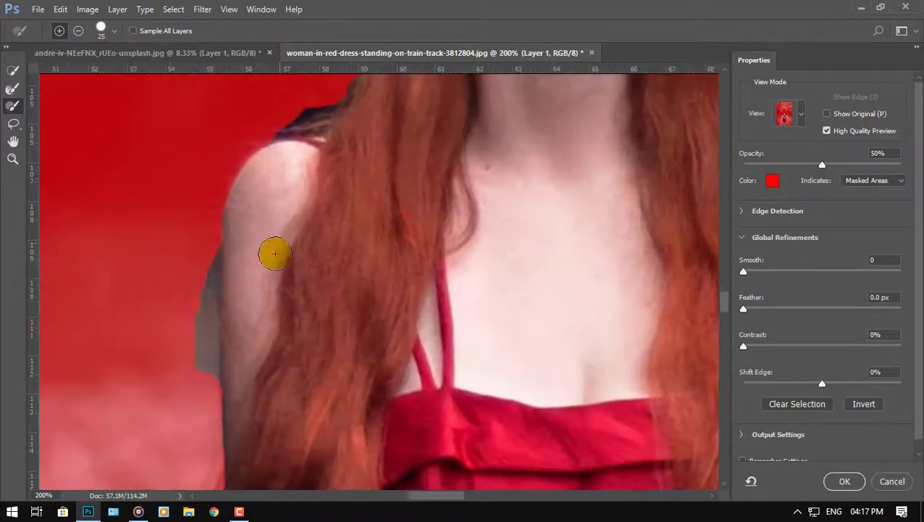
{"action": "mouse_move", "coordinate": [190, 263]}
{"action": "left_mouse_down"}
{"action": "mouse_move", "coordinate": [185, 369]}
{"action": "mouse_move", "coordinate": [201, 272]}
{"action": "mouse_move", "coordinate": [200, 359]}
{"action": "left_mouse_up"}
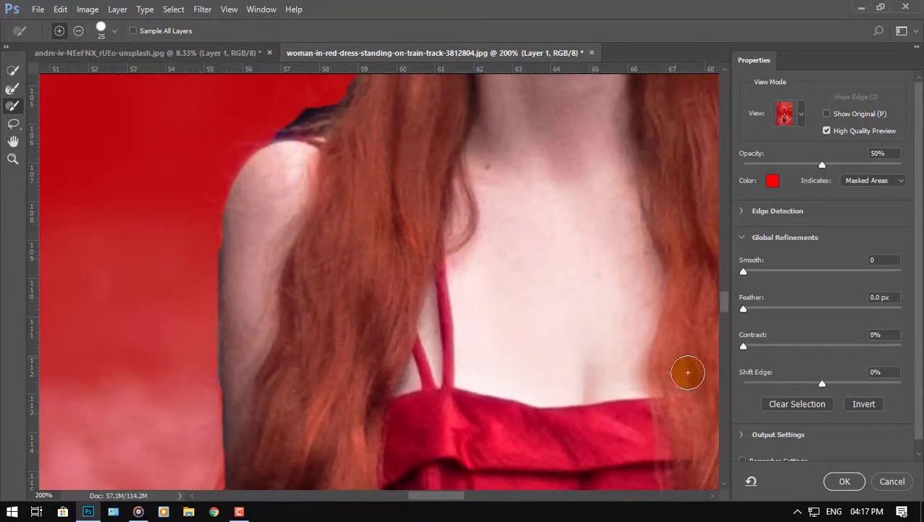
{"action": "left_click", "coordinate": [844, 481]}
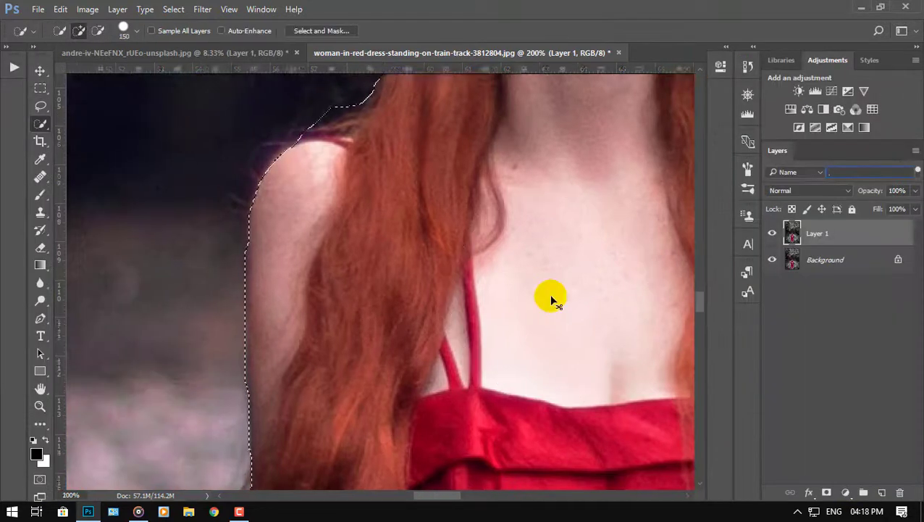
Copy the selected woman to a new layer and switch to the Move tool
{"action": "key", "text": "ctrl+0"}
{"action": "right_click", "coordinate": [402, 308]}
{"action": "left_click", "coordinate": [442, 160]}
{"action": "key", "text": "v"}
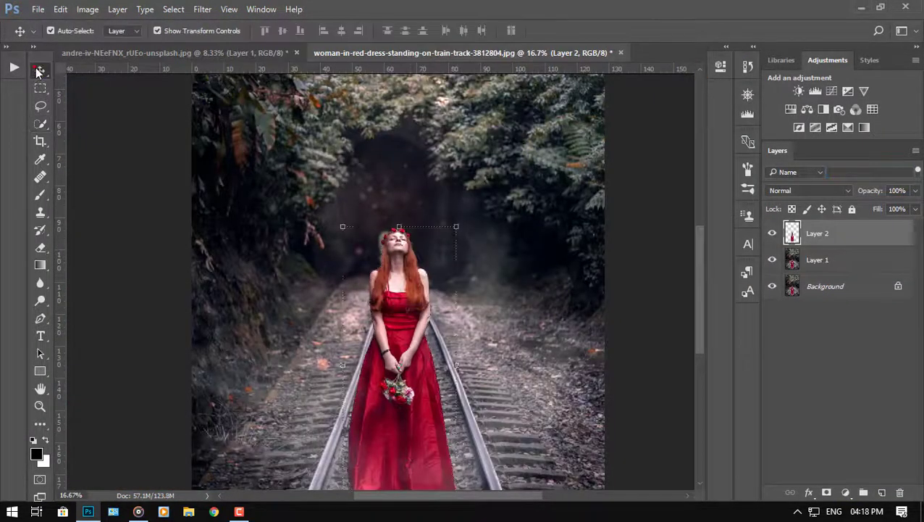
Move the cut-out woman into the night alley document and place her standing in the middle of the street
{"action": "left_click_drag", "start_coordinate": [395, 231], "coordinate": [388, 355]}
{"action": "key", "text": "ctrl+plus"}
{"action": "key", "text": "ctrl+plus"}
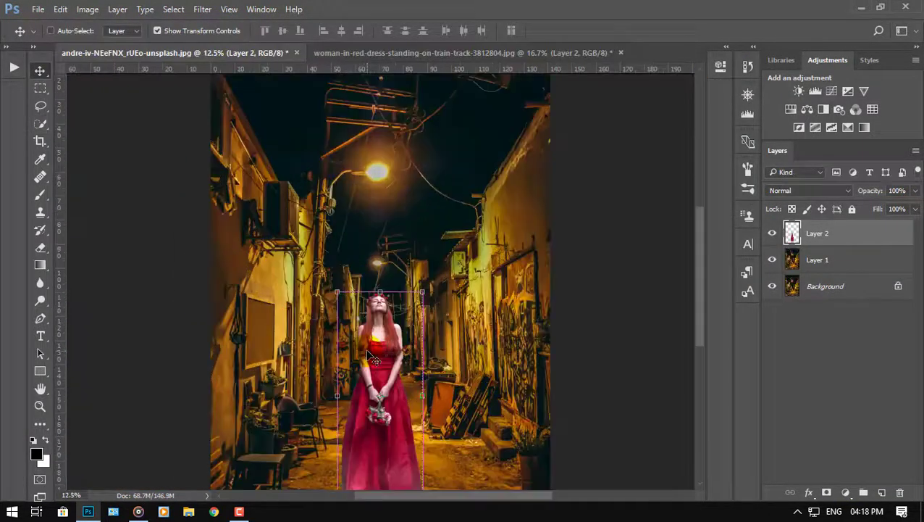
{"action": "left_click_drag", "start_coordinate": [539, 319], "coordinate": [539, 145]}
{"action": "left_click_drag", "start_coordinate": [350, 275], "coordinate": [389, 295]}
Convert the woman's layer to a smart object and commit its free transform at 100% scale
{"action": "right_click", "coordinate": [854, 234]}
{"action": "left_click", "coordinate": [803, 245]}
{"action": "key", "text": "ctrl+t"}
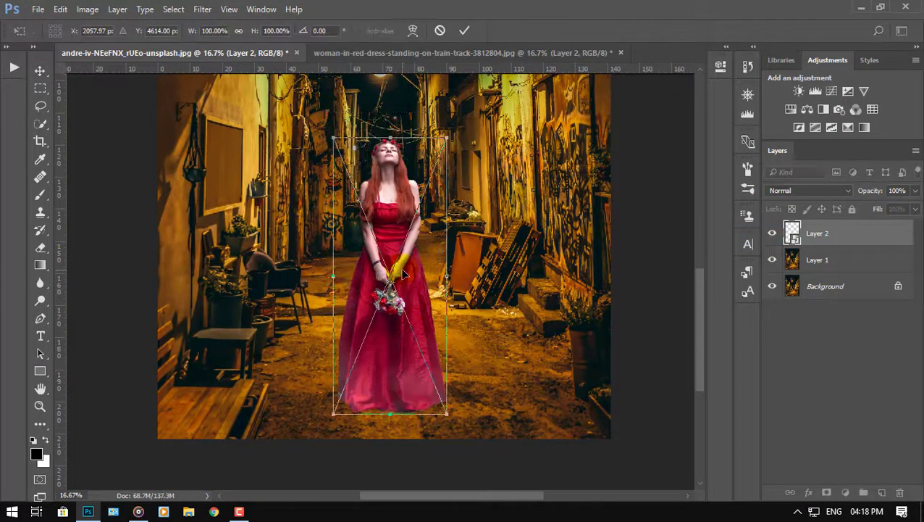
{"action": "key", "text": "ctrl+minus"}
{"action": "key", "text": "ctrl+minus"}
{"action": "key", "text": "Return"}
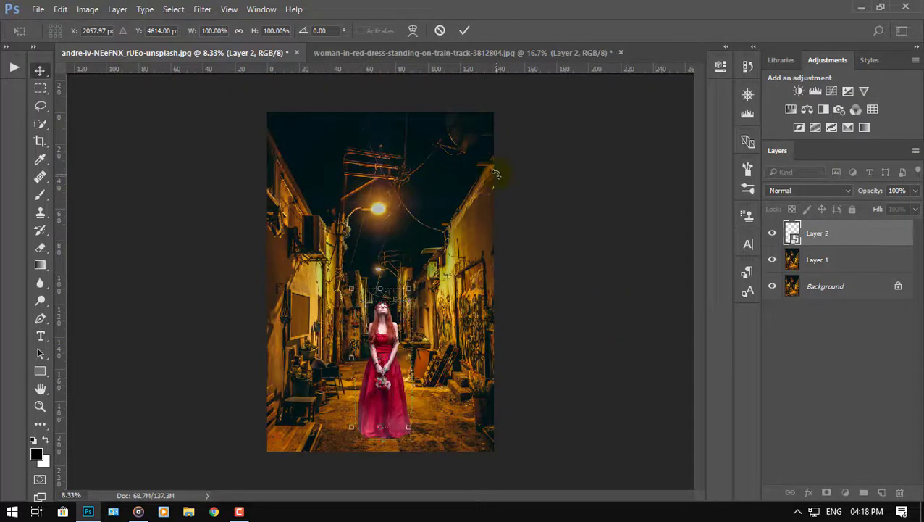
Add a dark gray Solid Color fill layer above the woman and set its blending mode to Color
{"action": "left_click", "coordinate": [845, 492]}
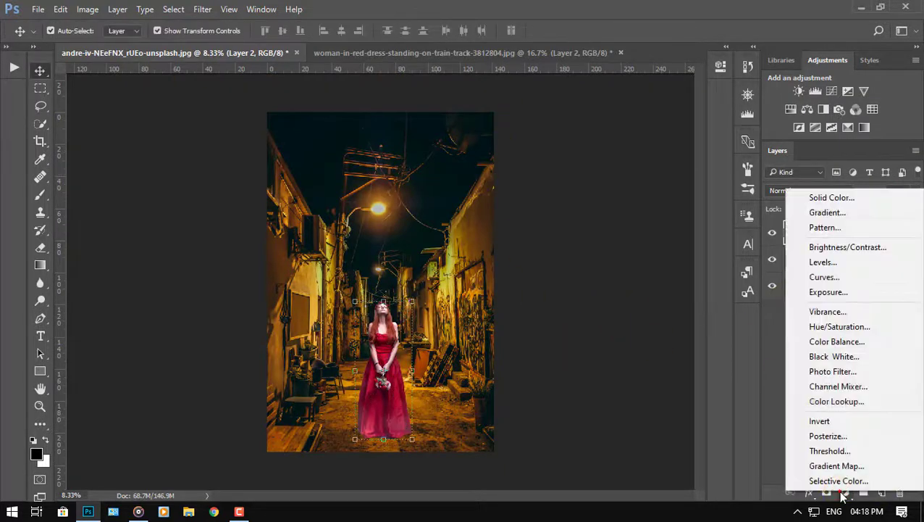
{"action": "left_click", "coordinate": [856, 199]}
{"action": "mouse_move", "coordinate": [559, 247]}
{"action": "left_mouse_down"}
{"action": "mouse_move", "coordinate": [550, 234]}
{"action": "mouse_move", "coordinate": [550, 261]}
{"action": "left_mouse_up"}
{"action": "left_click", "coordinate": [858, 141]}
{"action": "left_click", "coordinate": [812, 190]}
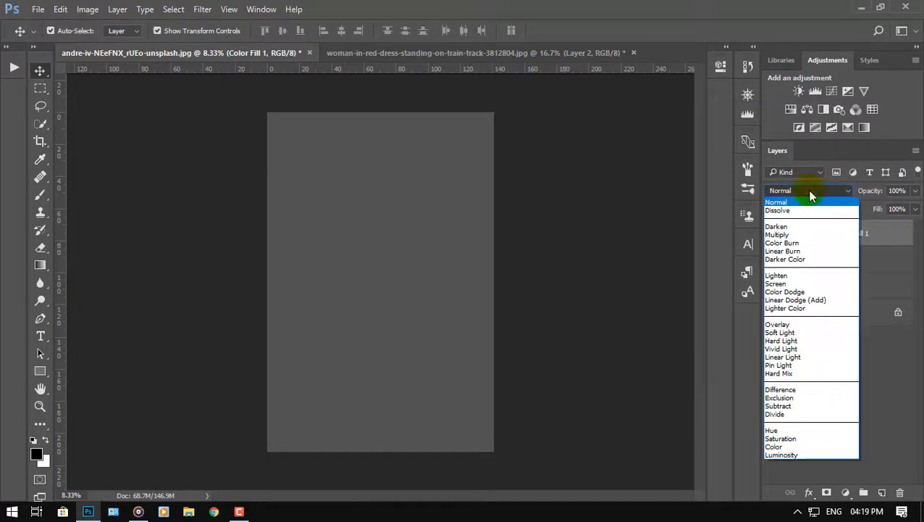
{"action": "left_click", "coordinate": [786, 446]}
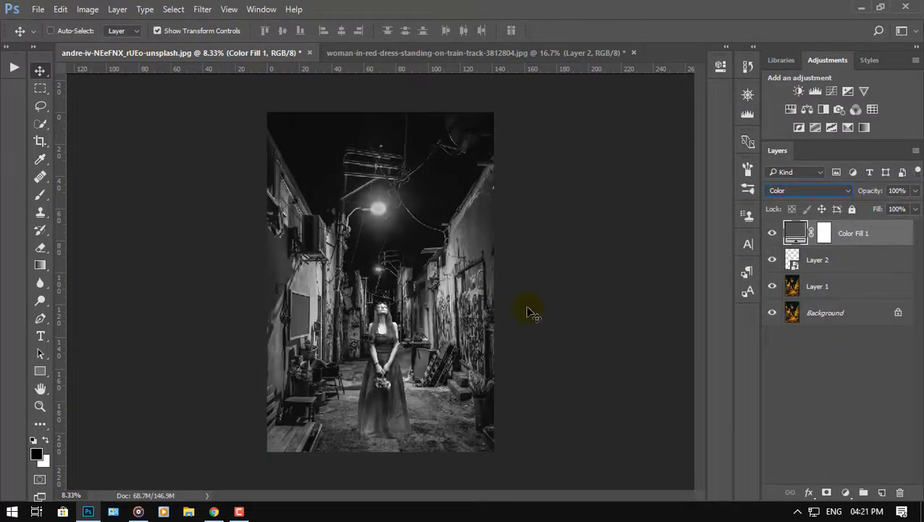
Add a Curves adjustment clipped to the woman's layer, lowering the white point, midtones and shadows to darken her
{"action": "key", "text": "ctrl+plus"}
{"action": "left_click_drag", "start_coordinate": [415, 313], "coordinate": [450, 240]}
{"action": "left_click", "coordinate": [878, 261]}
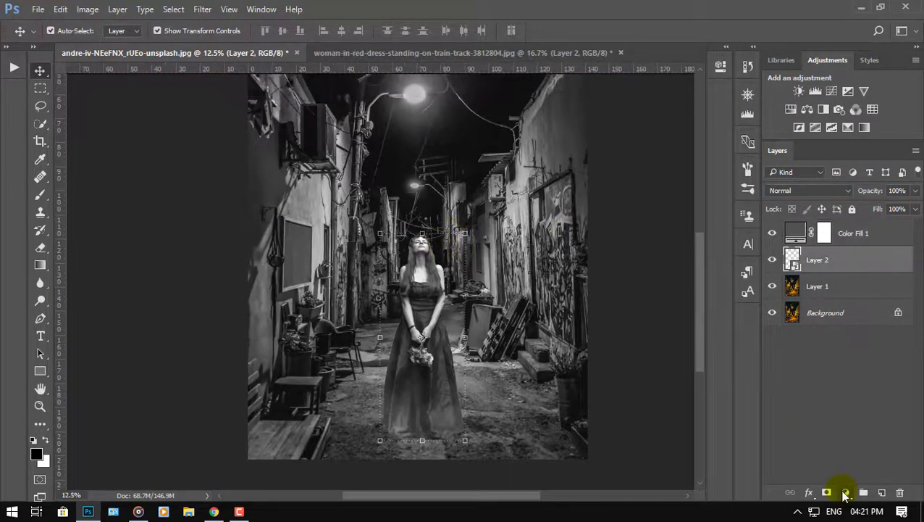
{"action": "left_click", "coordinate": [844, 493]}
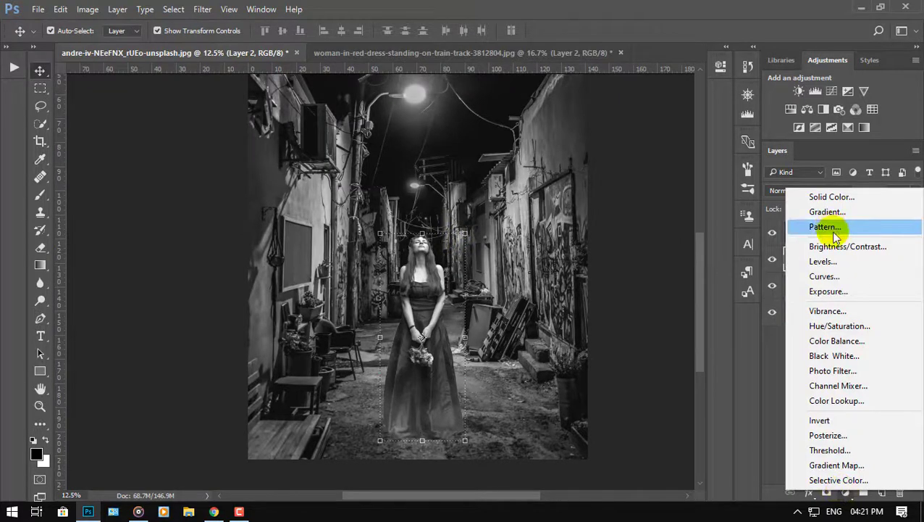
{"action": "left_click", "coordinate": [826, 276]}
{"action": "left_click_drag", "start_coordinate": [684, 136], "coordinate": [684, 161]}
{"action": "left_click_drag", "start_coordinate": [614, 217], "coordinate": [620, 223]}
{"action": "left_click_drag", "start_coordinate": [569, 257], "coordinate": [573, 260]}
{"action": "left_click", "coordinate": [601, 291]}
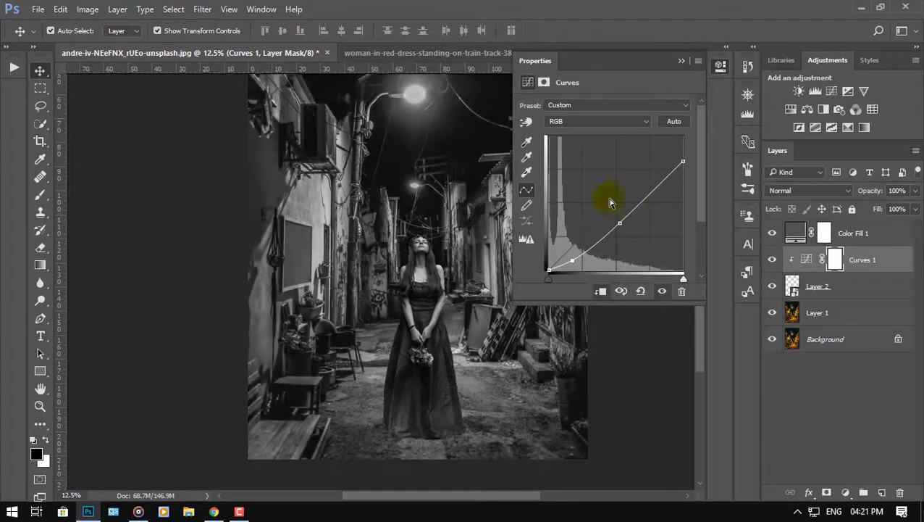
Darken the woman's curve further by lowering its midtones and highlights and shifting the black point inward
{"action": "left_click_drag", "start_coordinate": [620, 223], "coordinate": [629, 230]}
{"action": "left_click_drag", "start_coordinate": [682, 161], "coordinate": [682, 167]}
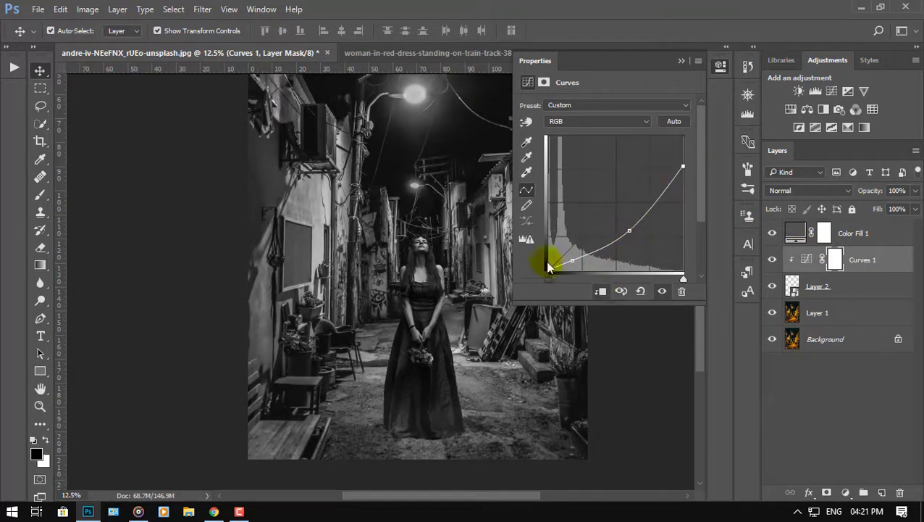
{"action": "left_click_drag", "start_coordinate": [550, 266], "coordinate": [563, 290]}
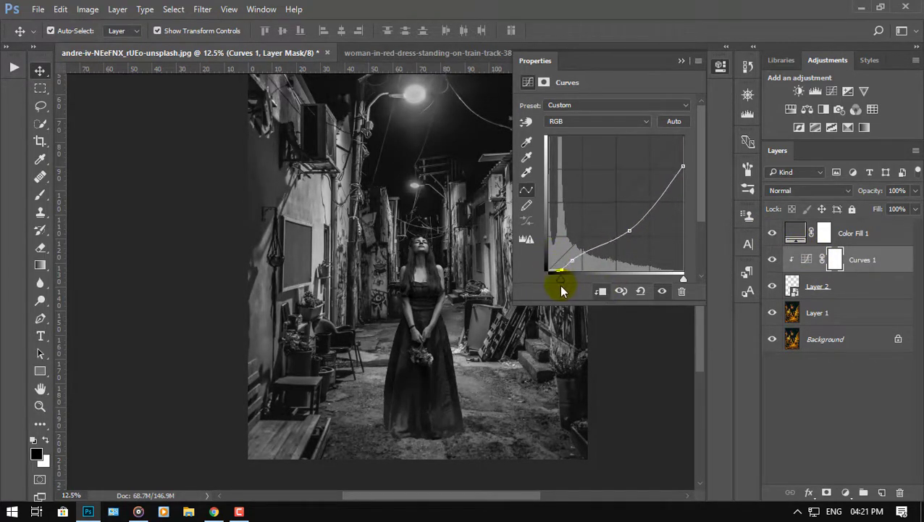
{"action": "left_click_drag", "start_coordinate": [629, 229], "coordinate": [653, 221]}
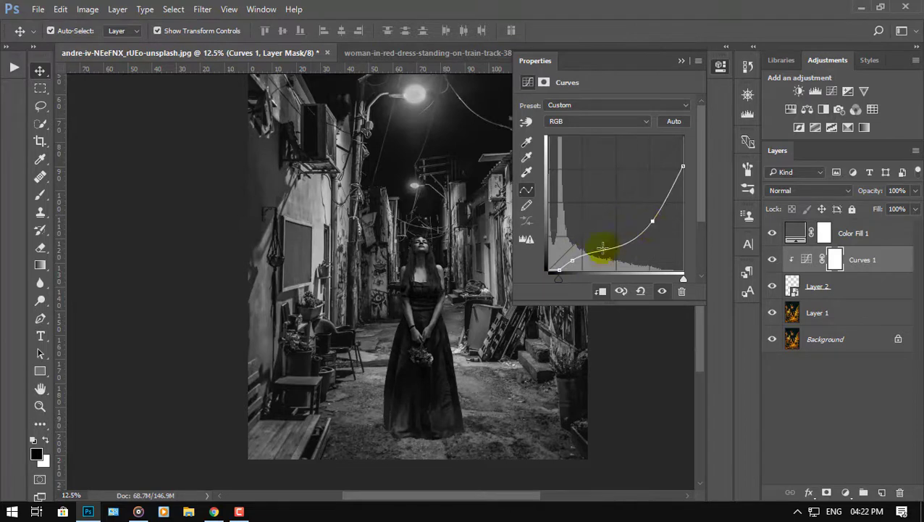
{"action": "left_click", "coordinate": [681, 61]}
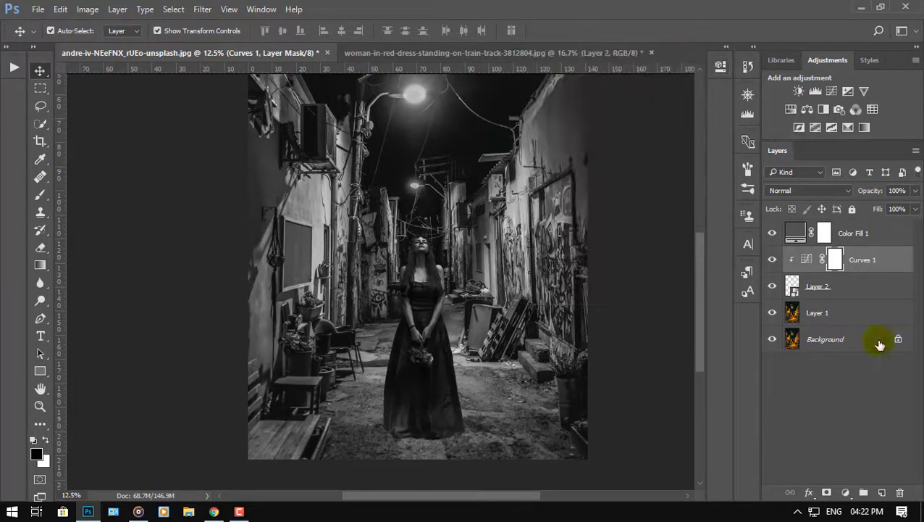
Compare the woman with and without the Curves adjustment in colour, and show the gray fill layer again
{"action": "left_click", "coordinate": [772, 259]}
{"action": "left_click", "coordinate": [772, 260]}
{"action": "left_click", "coordinate": [773, 260]}
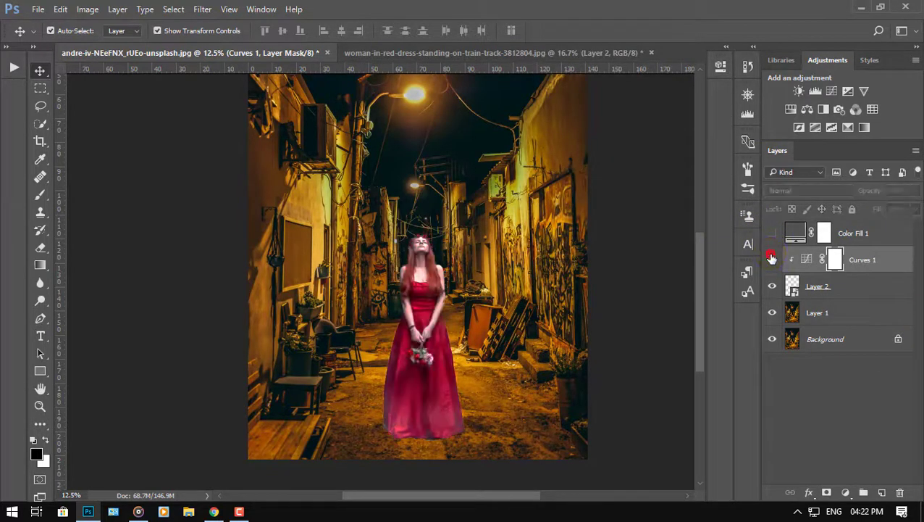
{"action": "left_click", "coordinate": [772, 260]}
{"action": "key", "text": "ctrl+plus"}
{"action": "key", "text": "ctrl+plus"}
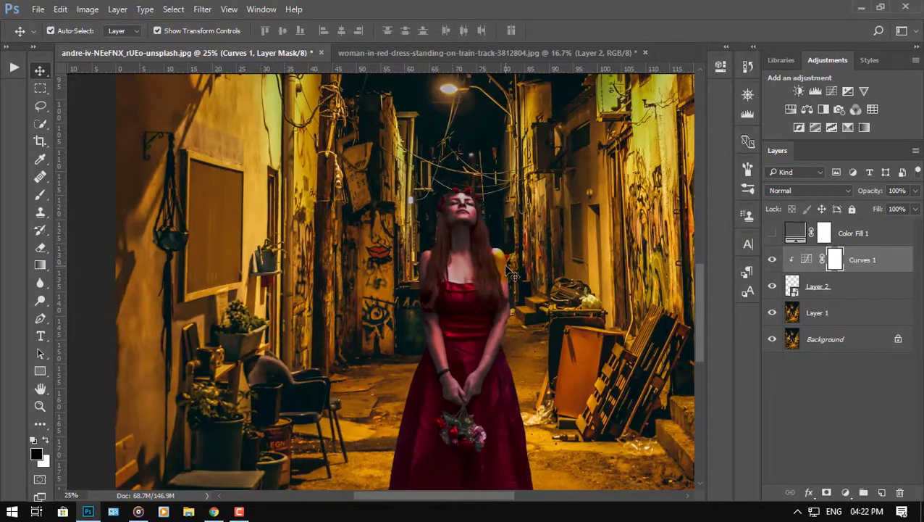
{"action": "left_click_drag", "start_coordinate": [510, 273], "coordinate": [475, 304]}
{"action": "left_click", "coordinate": [772, 233]}
Add a Levels adjustment above the Curves layer and adjust the Blue channel's shadows and midtones
{"action": "left_click", "coordinate": [846, 492]}
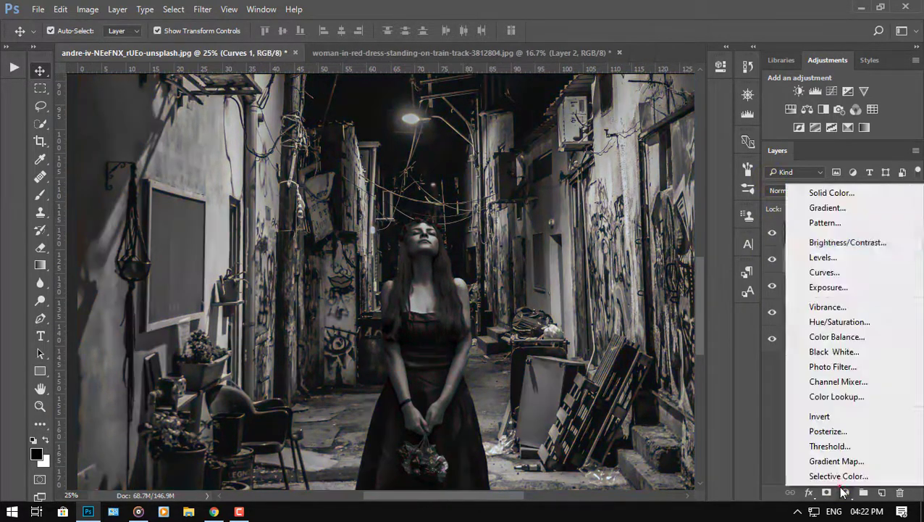
{"action": "left_click", "coordinate": [809, 256]}
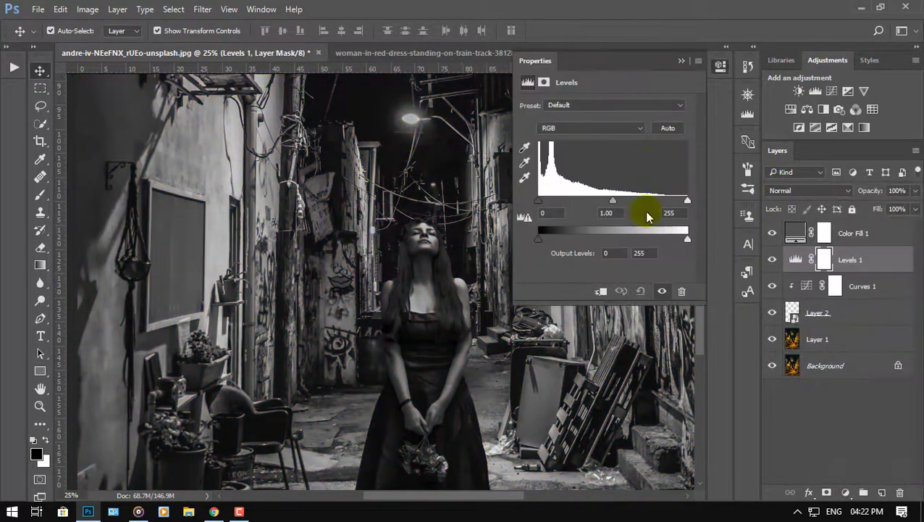
{"action": "left_click", "coordinate": [641, 133]}
{"action": "left_click", "coordinate": [627, 162]}
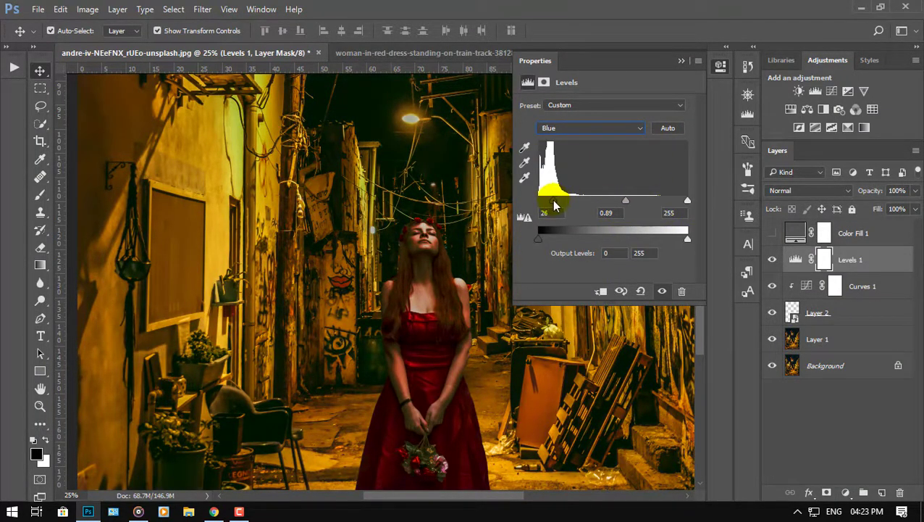
{"action": "left_click", "coordinate": [619, 203]}
{"action": "left_click_drag", "start_coordinate": [554, 207], "coordinate": [543, 208]}
Adjust the midtones of another colour channel in Levels and clip the adjustment to the woman's layer
{"action": "key", "text": "ctrl+minus"}
{"action": "key", "text": "ctrl+minus"}
{"action": "key", "text": "ctrl+plus"}
{"action": "key", "text": "ctrl+plus"}
{"action": "left_click_drag", "start_coordinate": [292, 397], "coordinate": [317, 269]}
{"action": "left_click", "coordinate": [603, 128]}
{"action": "left_click", "coordinate": [592, 152]}
{"action": "mouse_move", "coordinate": [613, 200]}
{"action": "left_mouse_down"}
{"action": "mouse_move", "coordinate": [621, 204]}
{"action": "mouse_move", "coordinate": [614, 213]}
{"action": "left_mouse_up"}
{"action": "key", "text": "ctrl+alt+g"}
Fine-tune the Blue channel in the clipped Levels adjustment and set the RGB midtones to 0.97
{"action": "left_click", "coordinate": [606, 129]}
{"action": "left_click", "coordinate": [579, 170]}
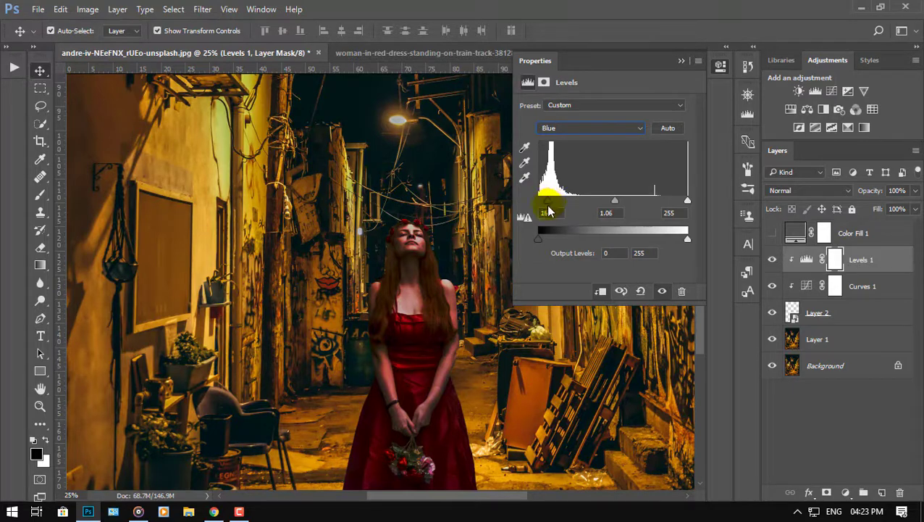
{"action": "left_click", "coordinate": [625, 128]}
{"action": "left_click", "coordinate": [628, 130]}
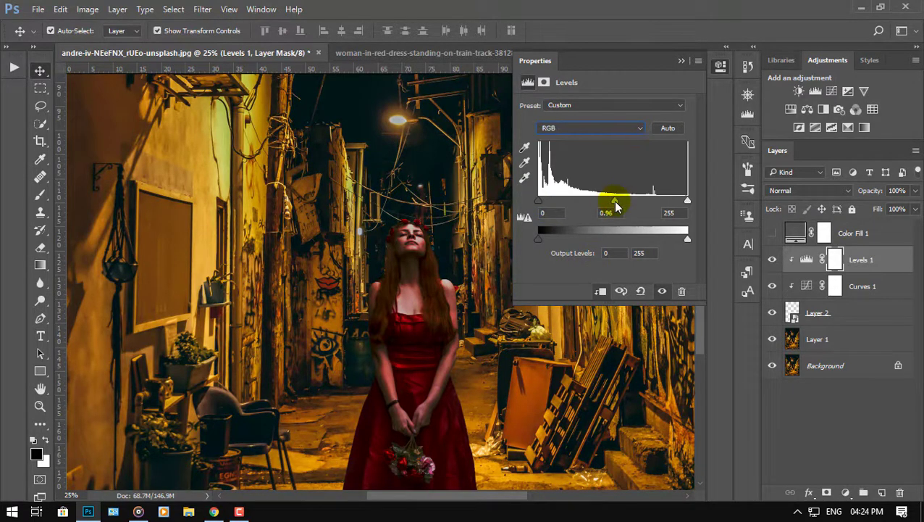
{"action": "left_click_drag", "start_coordinate": [616, 207], "coordinate": [621, 207]}
{"action": "key", "text": "ctrl+minus"}
{"action": "key", "text": "ctrl+minus"}
{"action": "key", "text": "ctrl+minus"}
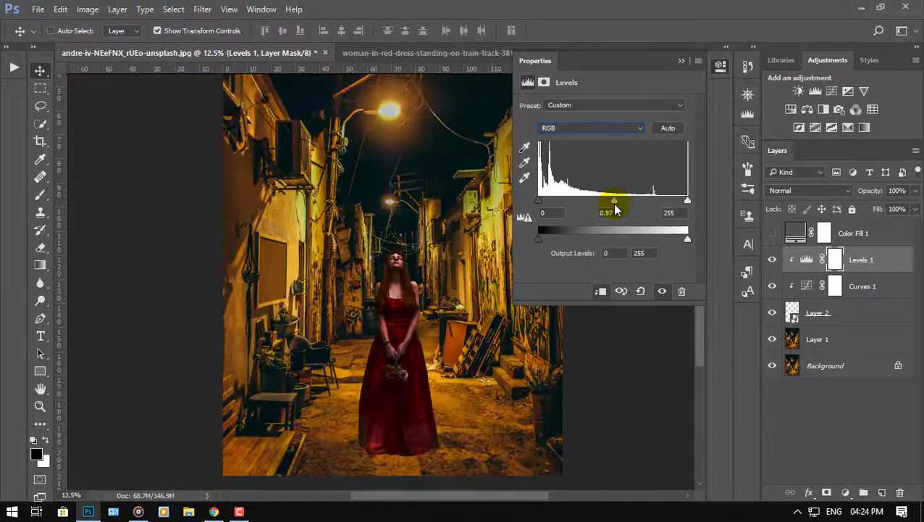
{"action": "left_click", "coordinate": [682, 61]}
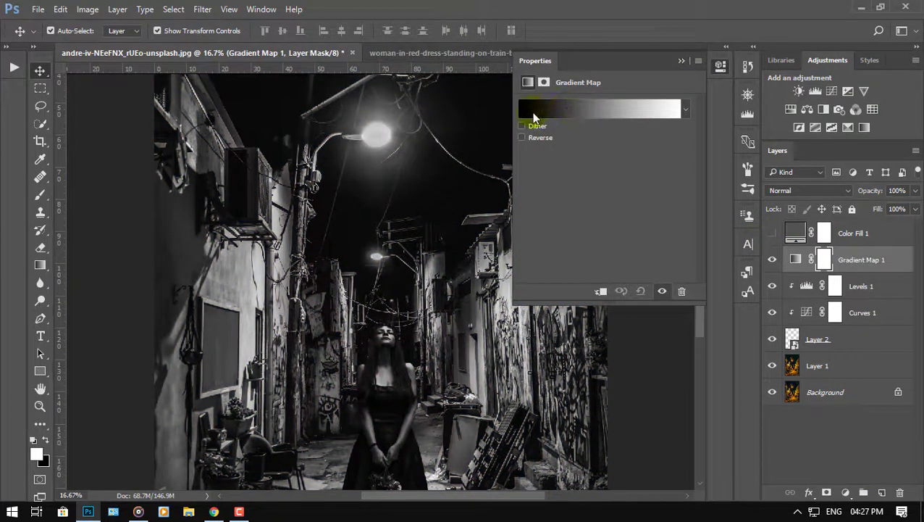
Edit the Gradient Map's gradient and change its white end stop to a bright orange-yellow
{"action": "left_click", "coordinate": [535, 118]}
{"action": "double_click", "coordinate": [811, 331]}
{"action": "left_click", "coordinate": [736, 301]}
{"action": "left_click_drag", "start_coordinate": [710, 152], "coordinate": [727, 146]}
{"action": "left_click", "coordinate": [855, 141]}
Add a darker brownish-orange stop to the gradient, shift it towards the black end, and apply the gradient
{"action": "left_click", "coordinate": [711, 331]}
{"action": "left_click", "coordinate": [610, 384]}
{"action": "left_click", "coordinate": [718, 230]}
{"action": "left_click", "coordinate": [848, 146]}
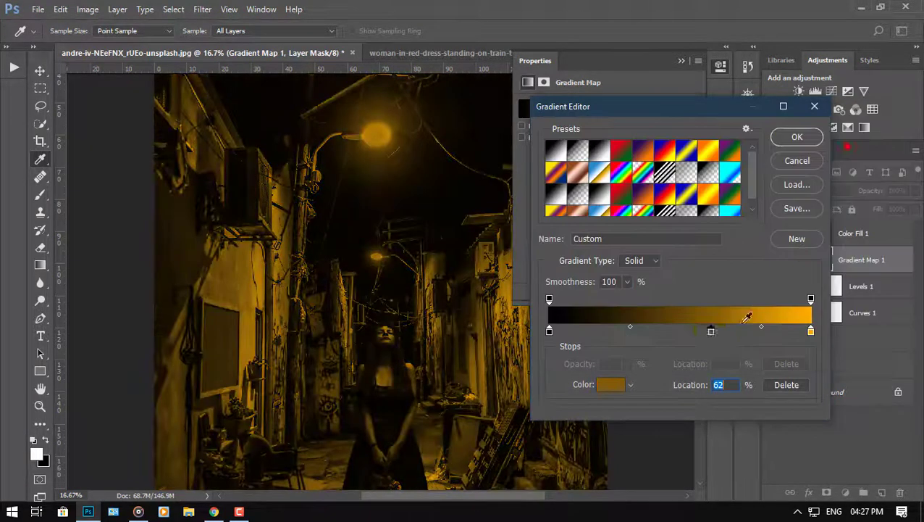
{"action": "left_click_drag", "start_coordinate": [712, 331], "coordinate": [663, 333]}
{"action": "left_click", "coordinate": [798, 136]}
{"action": "left_click", "coordinate": [780, 150]}
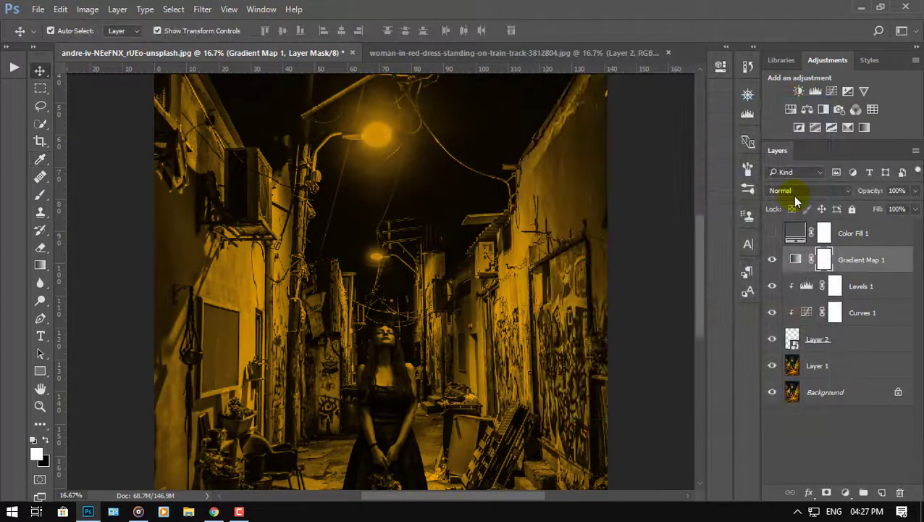
Set the Gradient Map layer's blending mode to Soft Light
{"action": "left_click", "coordinate": [804, 190]}
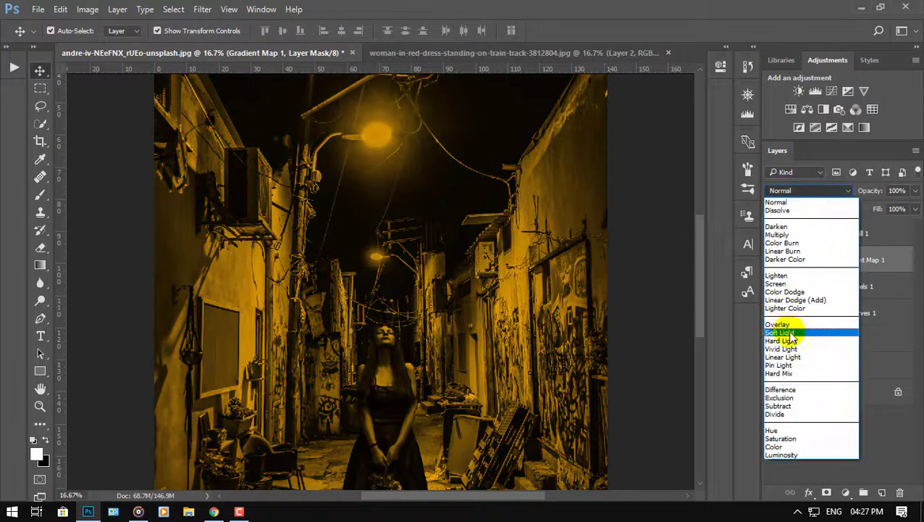
{"action": "left_click", "coordinate": [814, 332]}
{"action": "key", "text": "ctrl+minus"}
{"action": "key", "text": "ctrl+minus"}
{"action": "key", "text": "ctrl+plus"}
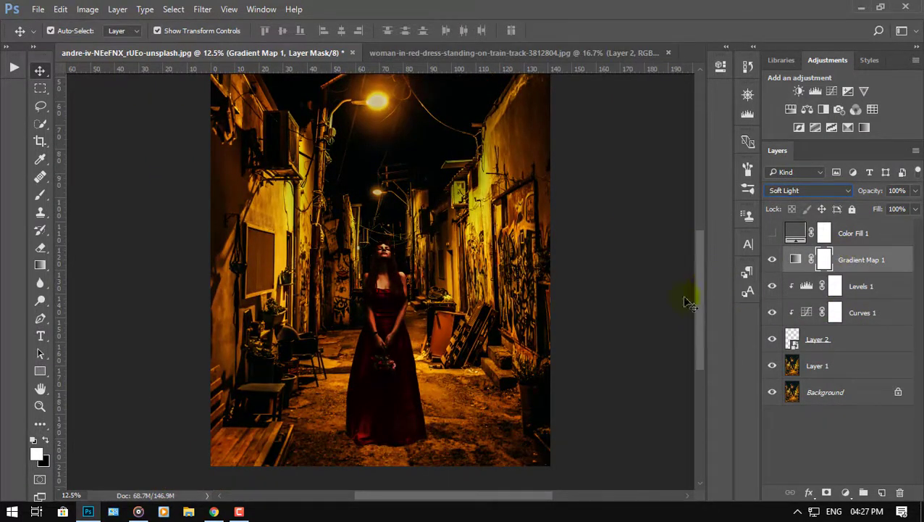
Compare the composite with individual layers hidden and shown, and examine how well the woman blends into the alley
{"action": "left_click", "coordinate": [797, 365]}
{"action": "left_click", "coordinate": [772, 366]}
{"action": "left_click", "coordinate": [773, 366]}
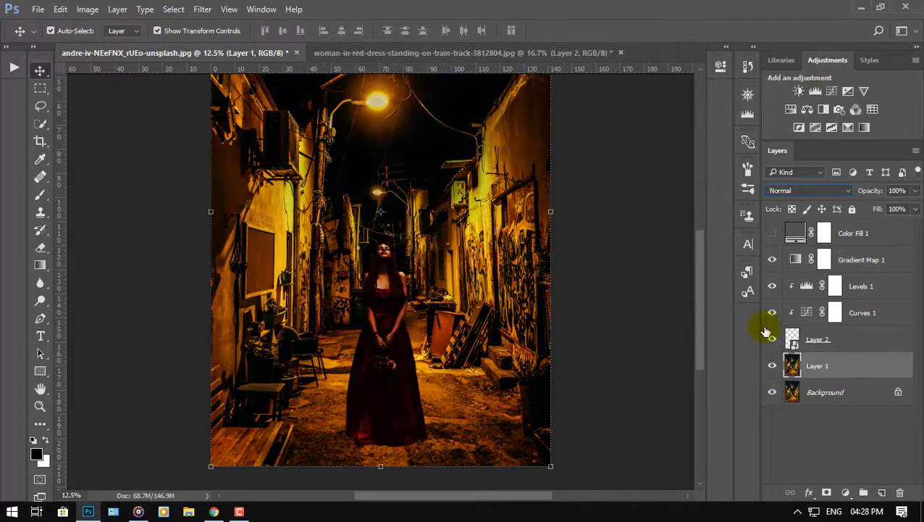
{"action": "left_click", "coordinate": [773, 342]}
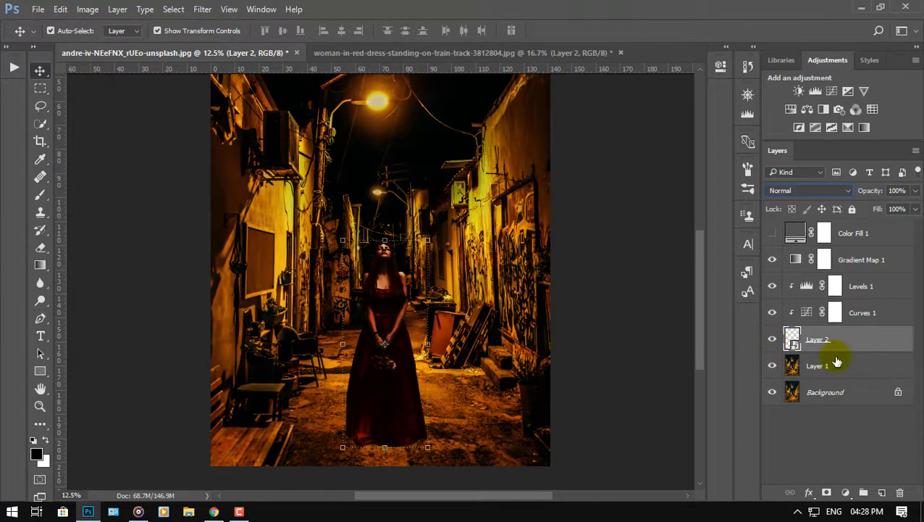
{"action": "left_click", "coordinate": [838, 360], "text": "shift"}
{"action": "left_click", "coordinate": [773, 340], "text": "alt"}
{"action": "left_click", "coordinate": [773, 340], "text": "alt"}
{"action": "left_click", "coordinate": [772, 313], "text": "alt"}
{"action": "left_click", "coordinate": [772, 313], "text": "alt"}
{"action": "left_click", "coordinate": [872, 350]}
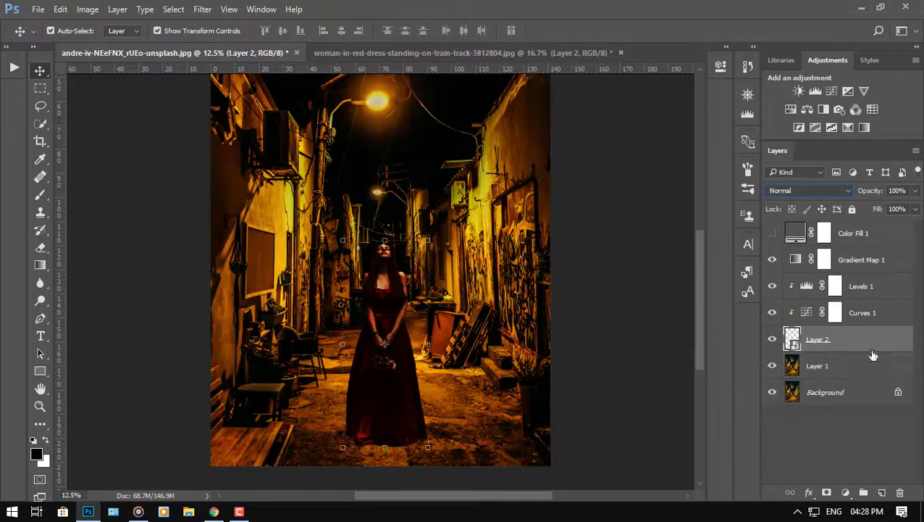
{"action": "key", "text": "ctrl+plus"}
{"action": "key", "text": "ctrl+plus"}
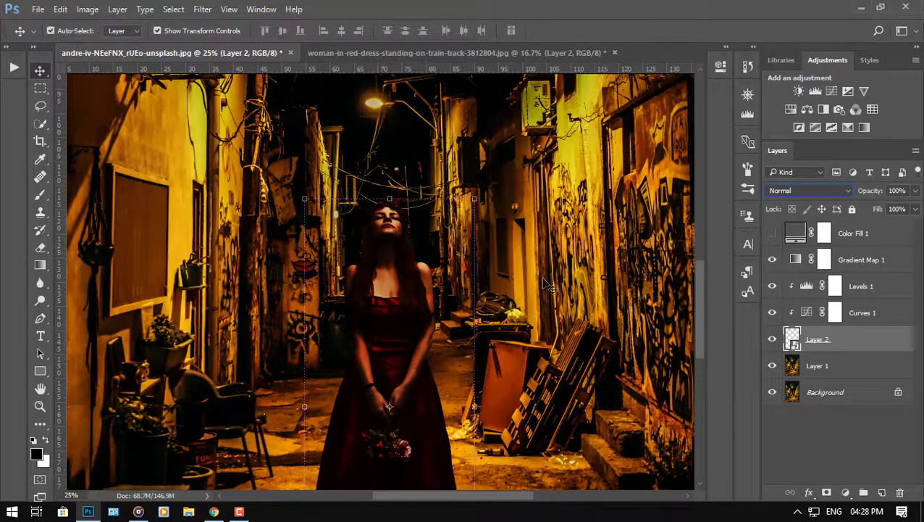
{"action": "key", "text": "ctrl+minus"}
{"action": "key", "text": "ctrl+minus"}
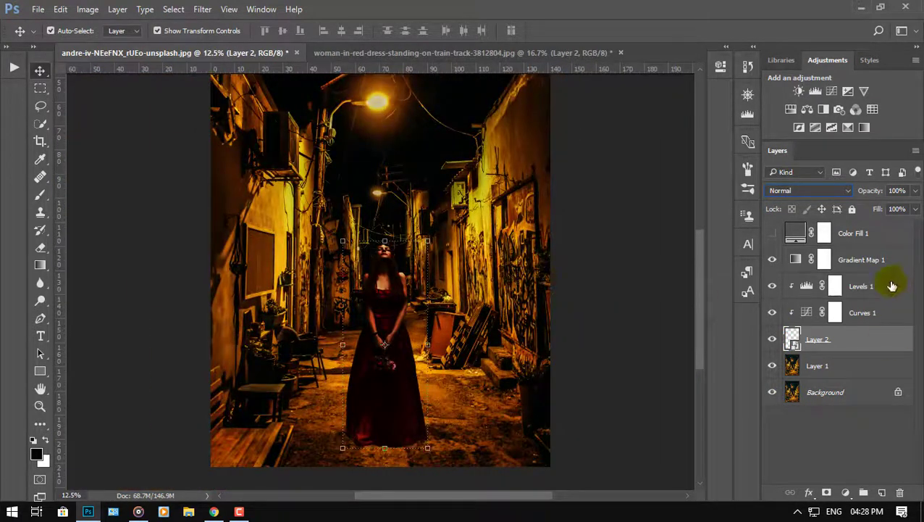
{"action": "left_click", "coordinate": [892, 286]}
{"action": "left_click", "coordinate": [877, 313]}
{"action": "left_click", "coordinate": [883, 268]}
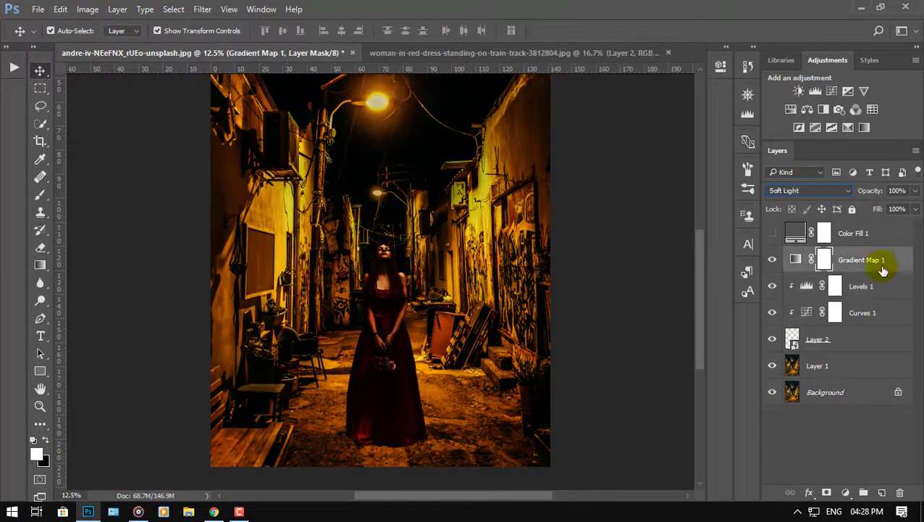
{"action": "left_click", "coordinate": [243, 516]}
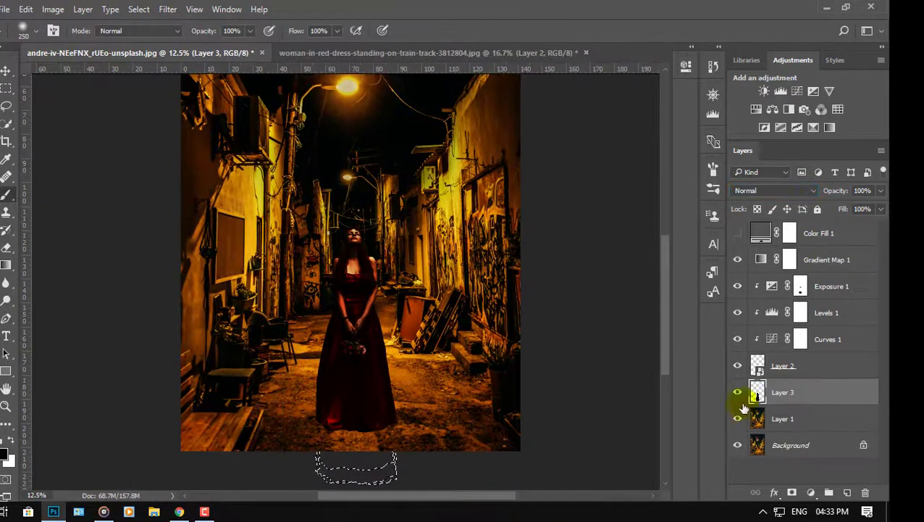
Hide the black silhouette on Layer 3 and move the woman on Layer 2 higher up in the alley
{"action": "left_click", "coordinate": [812, 372]}
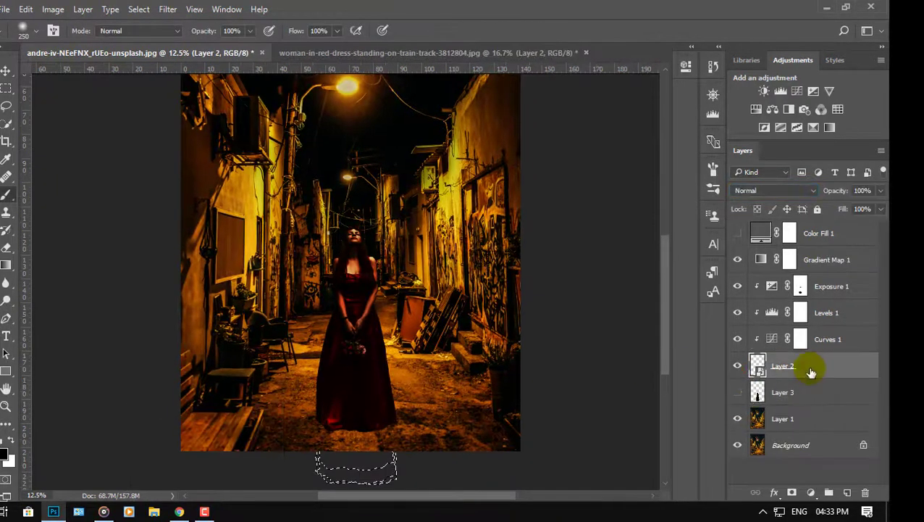
{"action": "key", "text": "ctrl+t"}
{"action": "left_click_drag", "start_coordinate": [386, 356], "coordinate": [387, 327]}
{"action": "left_click", "coordinate": [428, 32]}
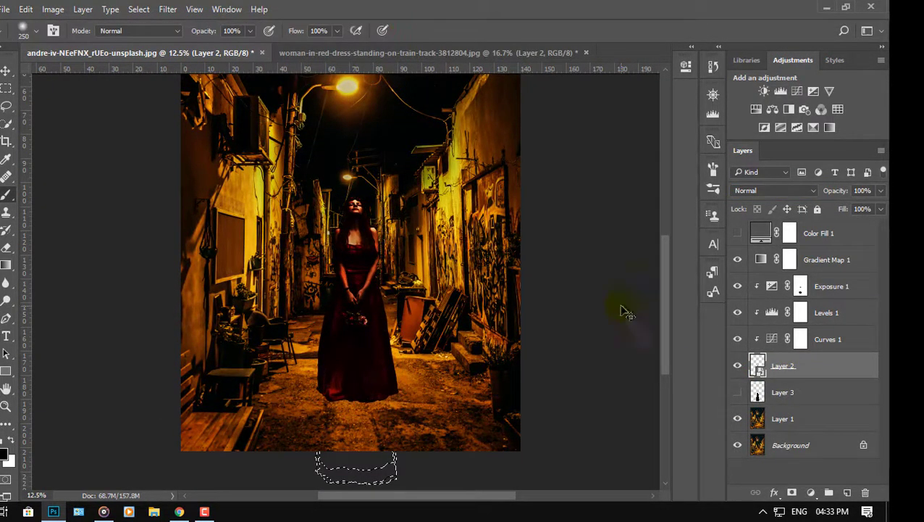
{"action": "key", "text": "ctrl+minus"}
{"action": "key", "text": "ctrl+plus"}
Show the Layer 3 silhouette again and reposition it slightly behind the woman
{"action": "left_click", "coordinate": [804, 397]}
{"action": "left_click", "coordinate": [737, 392]}
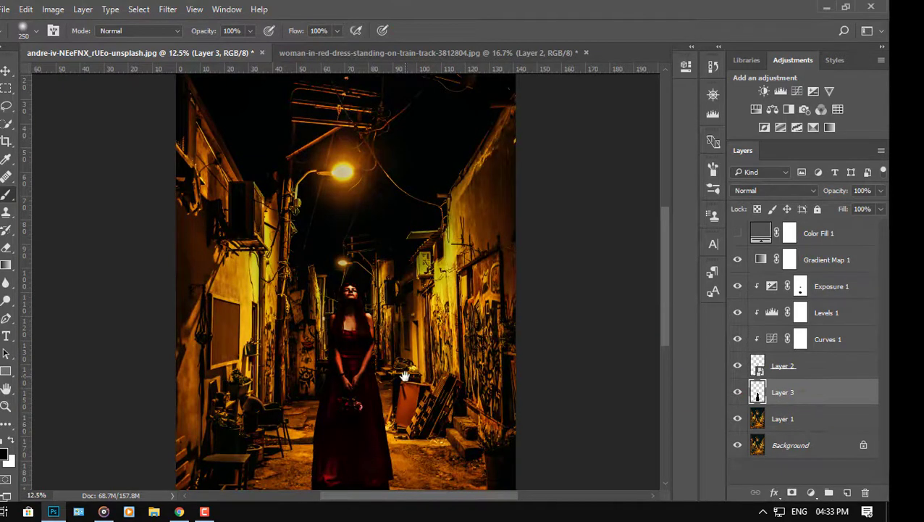
{"action": "left_click_drag", "start_coordinate": [405, 376], "coordinate": [450, 254]}
{"action": "left_click", "coordinate": [6, 71]}
{"action": "mouse_move", "coordinate": [414, 384]}
{"action": "left_mouse_down"}
{"action": "mouse_move", "coordinate": [415, 402]}
{"action": "mouse_move", "coordinate": [412, 386]}
{"action": "left_mouse_up"}
Transform the Layer 3 silhouette by flipping it downward and distorting its corners into a short shadow on the ground
{"action": "key", "text": "ctrl+t"}
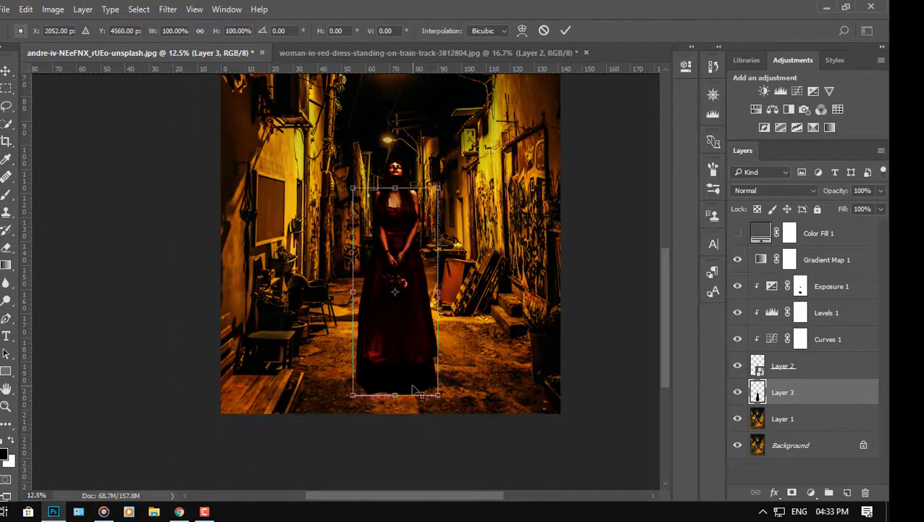
{"action": "right_click", "coordinate": [416, 391]}
{"action": "left_click", "coordinate": [439, 186]}
{"action": "left_click_drag", "start_coordinate": [439, 188], "coordinate": [433, 429]}
{"action": "left_click_drag", "start_coordinate": [353, 189], "coordinate": [343, 452]}
{"action": "left_click_drag", "start_coordinate": [415, 402], "coordinate": [415, 373]}
{"action": "left_click_drag", "start_coordinate": [433, 400], "coordinate": [439, 426]}
{"action": "left_click_drag", "start_coordinate": [342, 423], "coordinate": [340, 428]}
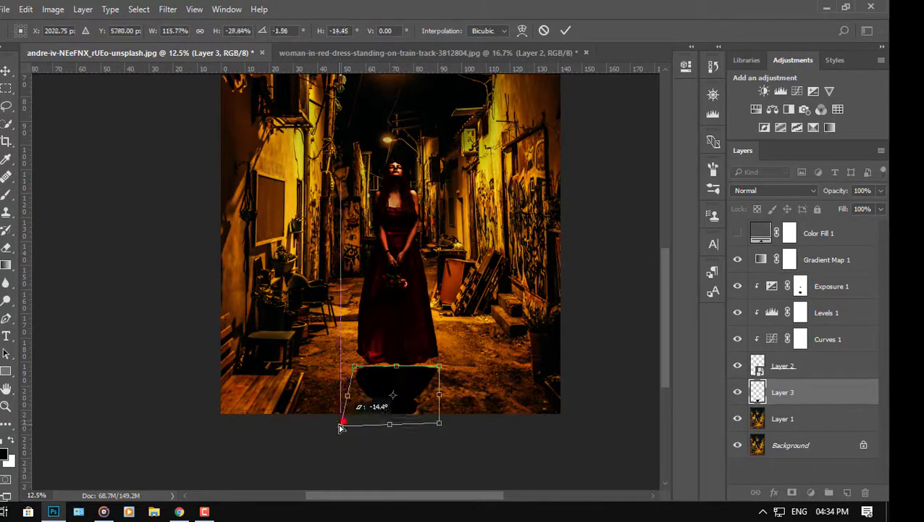
Tuck the shadow up under the dress hem, widen it on both sides, and apply the transformation
{"action": "left_click_drag", "start_coordinate": [395, 395], "coordinate": [394, 388]}
{"action": "left_click_drag", "start_coordinate": [440, 387], "coordinate": [456, 385]}
{"action": "left_click_drag", "start_coordinate": [341, 389], "coordinate": [336, 384]}
{"action": "left_click_drag", "start_coordinate": [455, 410], "coordinate": [456, 418]}
{"action": "left_click", "coordinate": [569, 30]}
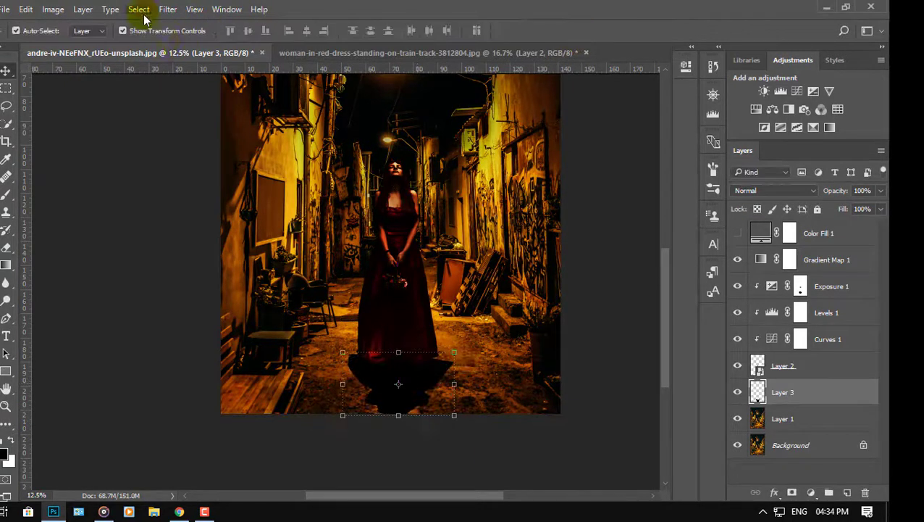
Soften the ground shadow on Layer 3 with a Gaussian Blur of 121.5 pixels radius
{"action": "left_click", "coordinate": [167, 9]}
{"action": "mouse_move", "coordinate": [209, 155]}
{"action": "left_click", "coordinate": [380, 210]}
{"action": "left_click_drag", "start_coordinate": [752, 373], "coordinate": [770, 379]}
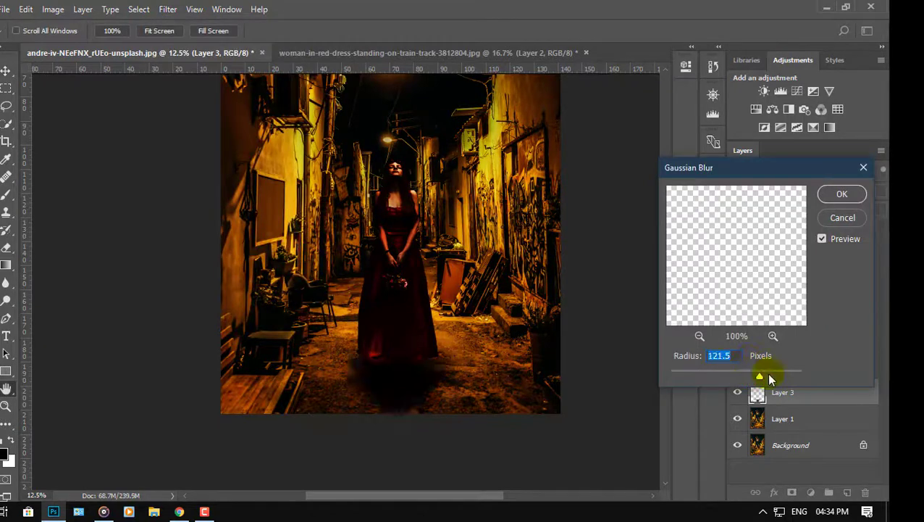
{"action": "key", "text": "Return"}
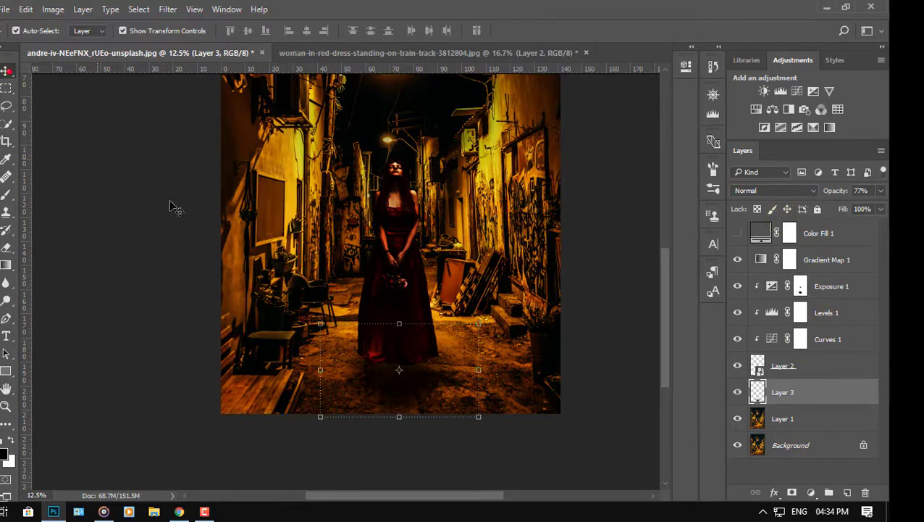
{"action": "left_click", "coordinate": [848, 492]}
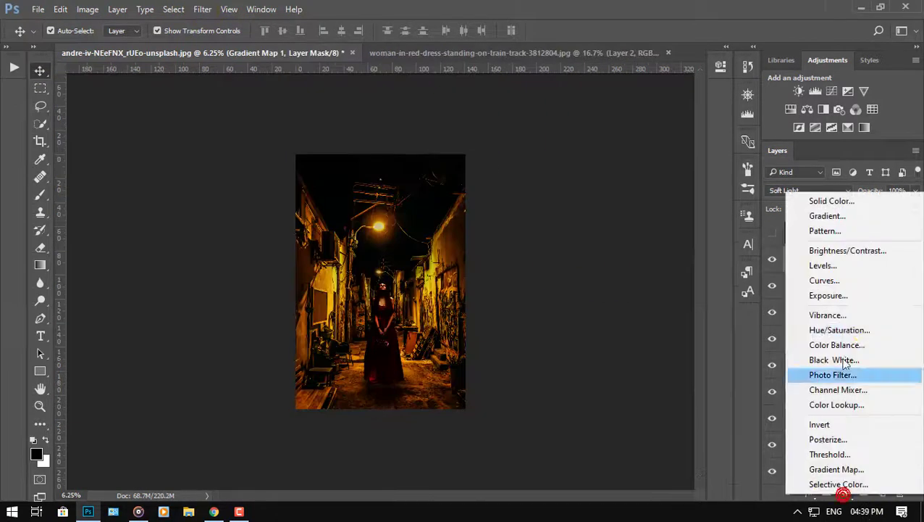
{"action": "left_click", "coordinate": [826, 334]}
{"action": "mouse_move", "coordinate": [603, 156]}
{"action": "left_mouse_down"}
{"action": "mouse_move", "coordinate": [607, 164]}
{"action": "mouse_move", "coordinate": [602, 155]}
{"action": "left_mouse_up"}
{"action": "left_click", "coordinate": [681, 61]}
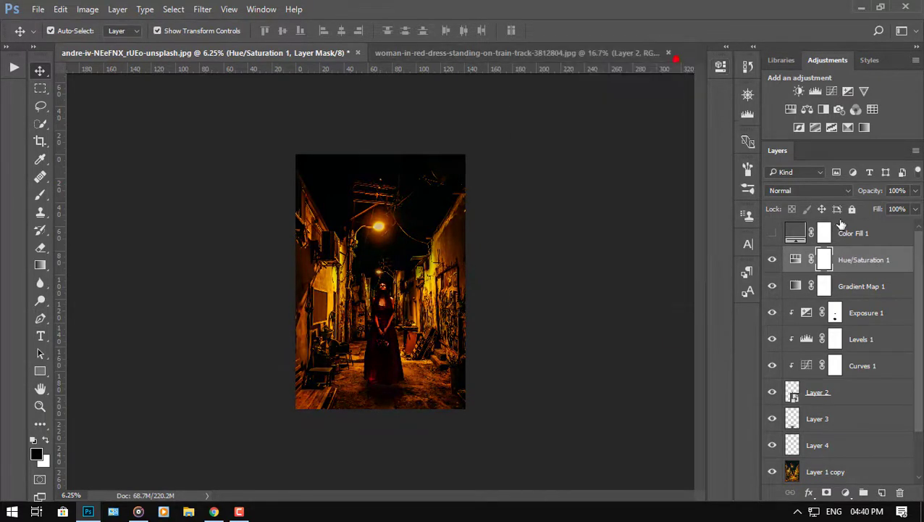
{"action": "key", "text": "Delete"}
{"action": "key", "text": "ctrl+plus"}
{"action": "key", "text": "ctrl+plus"}
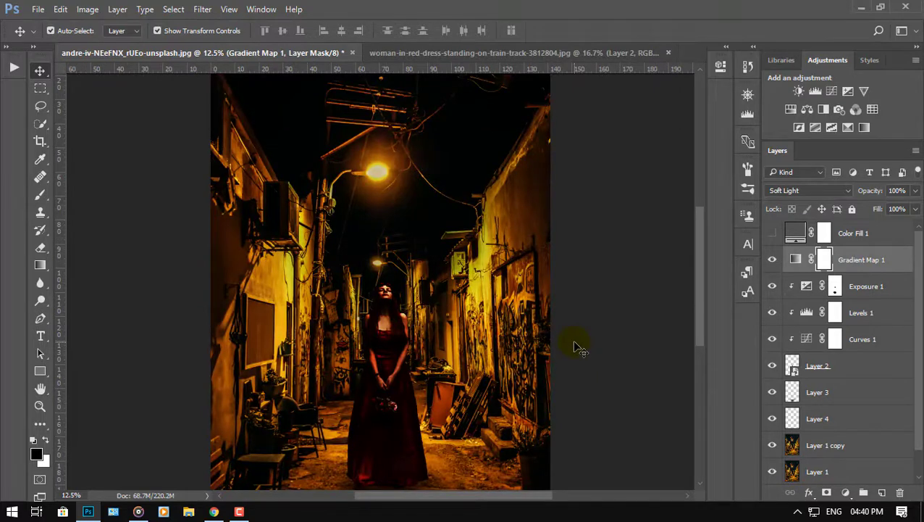
{"action": "left_click", "coordinate": [472, 53]}
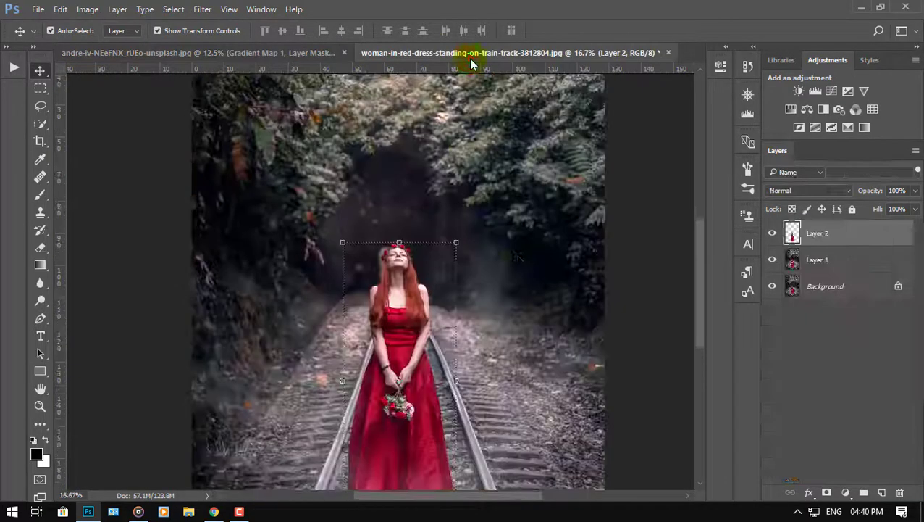
{"action": "left_click", "coordinate": [266, 54]}
{"action": "key", "text": "ctrl+minus"}
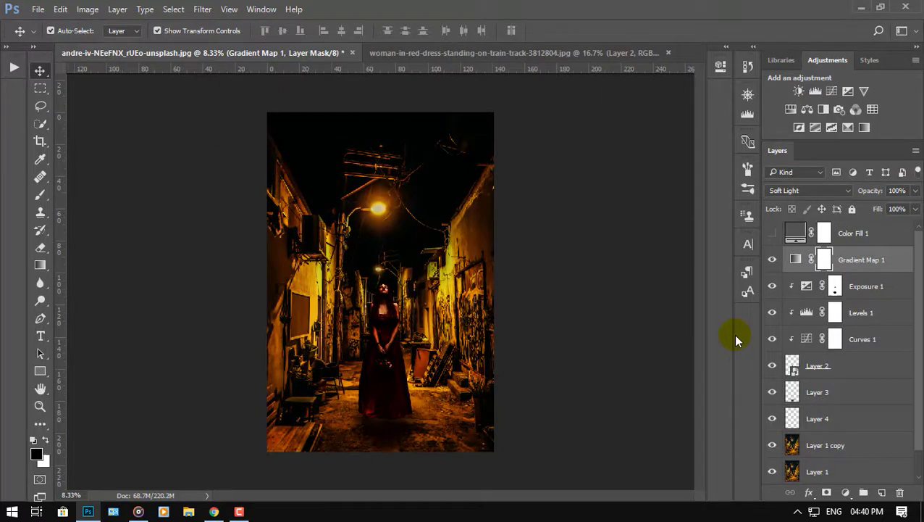
Add a Levels adjustment clipped to the woman's Layer 2 and set its midtones to 3.24
{"action": "left_click", "coordinate": [862, 372]}
{"action": "left_click", "coordinate": [845, 493]}
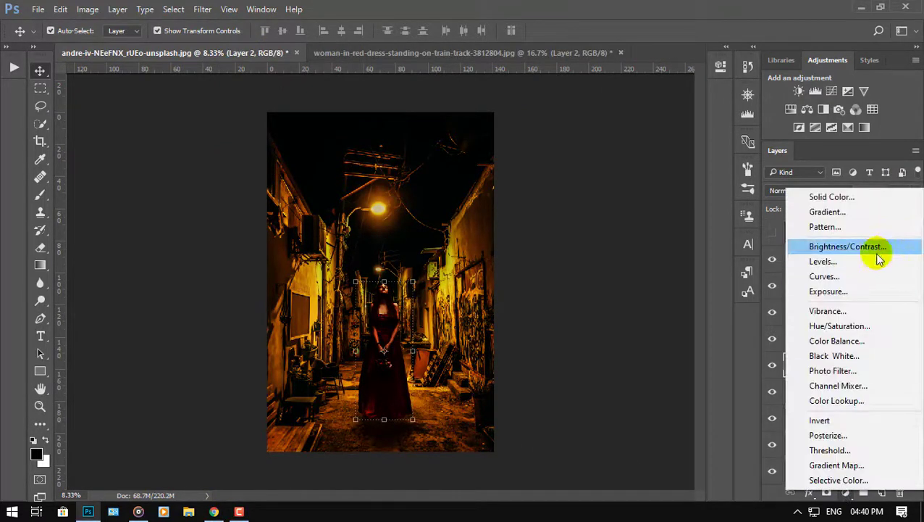
{"action": "left_click", "coordinate": [879, 261]}
{"action": "left_click_drag", "start_coordinate": [541, 199], "coordinate": [539, 209]}
{"action": "left_click_drag", "start_coordinate": [613, 200], "coordinate": [553, 210]}
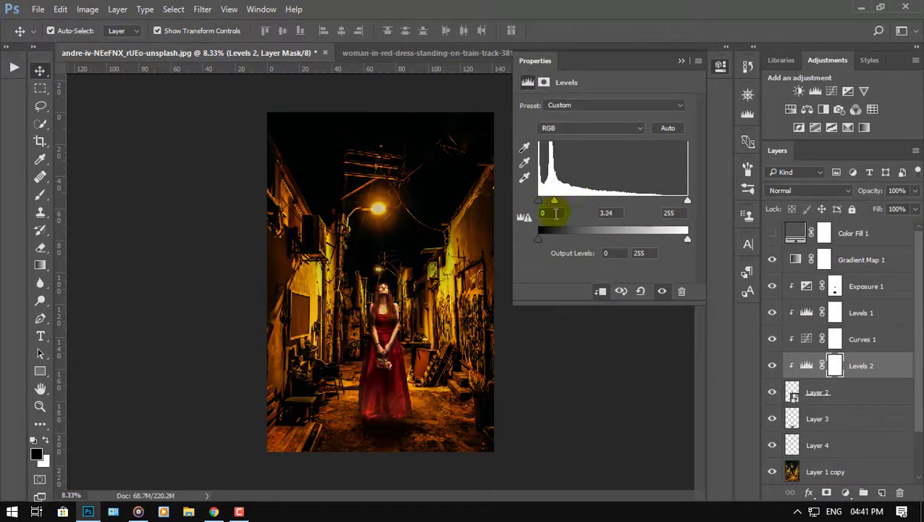
{"action": "left_click", "coordinate": [681, 60]}
Add a second mask to the Levels 2 adjustment and paint black on its layer mask over the skirt below the bouquet
{"action": "key", "text": "b"}
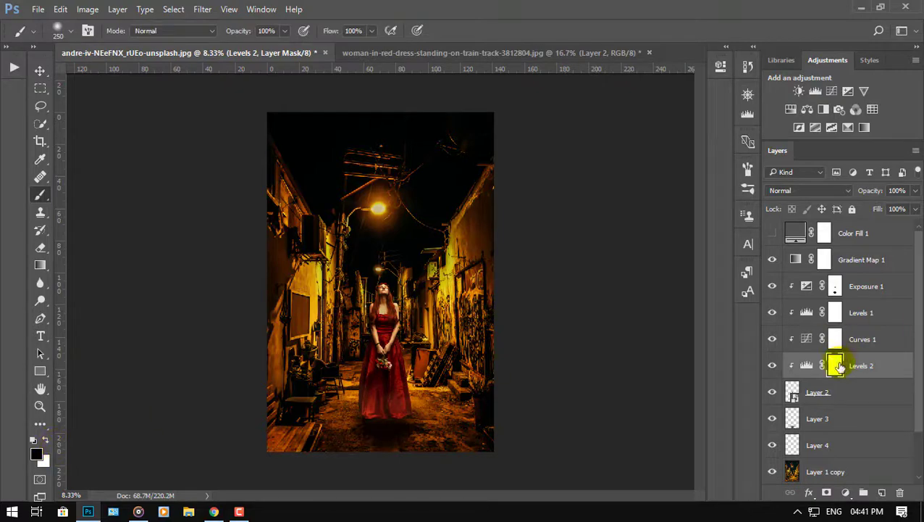
{"action": "left_click", "coordinate": [827, 492]}
{"action": "scroll", "coordinate": [383, 373], "scroll_direction": "up", "scroll_amount": 3}
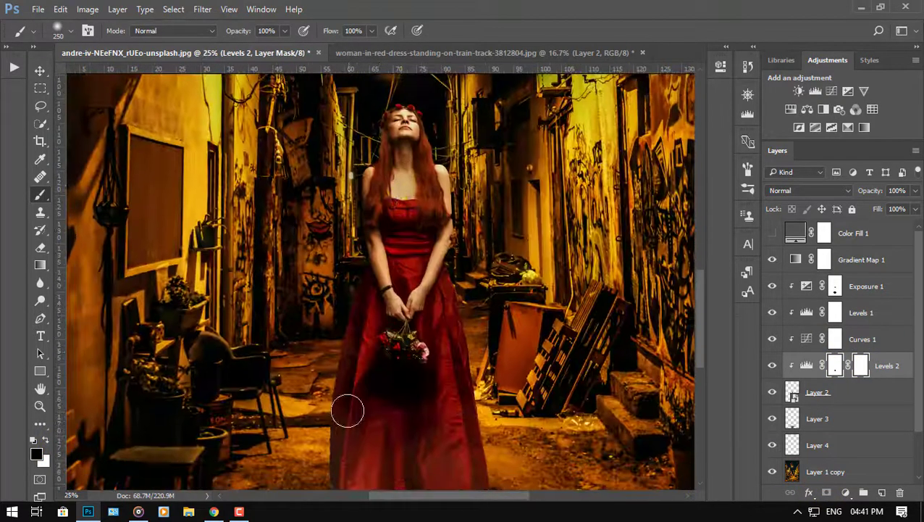
{"action": "mouse_move", "coordinate": [346, 411]}
{"action": "left_mouse_down"}
{"action": "mouse_move", "coordinate": [370, 382]}
{"action": "mouse_move", "coordinate": [419, 436]}
{"action": "mouse_move", "coordinate": [419, 298]}
{"action": "left_mouse_up"}
{"action": "key", "text": "ctrl+z"}
{"action": "left_click_drag", "start_coordinate": [568, 334], "coordinate": [551, 199]}
Lock all of Layer 2 and paint more black on the Levels 2 mask across the skirt
{"action": "left_click", "coordinate": [860, 366]}
{"action": "left_click", "coordinate": [830, 392]}
{"action": "left_click", "coordinate": [852, 209]}
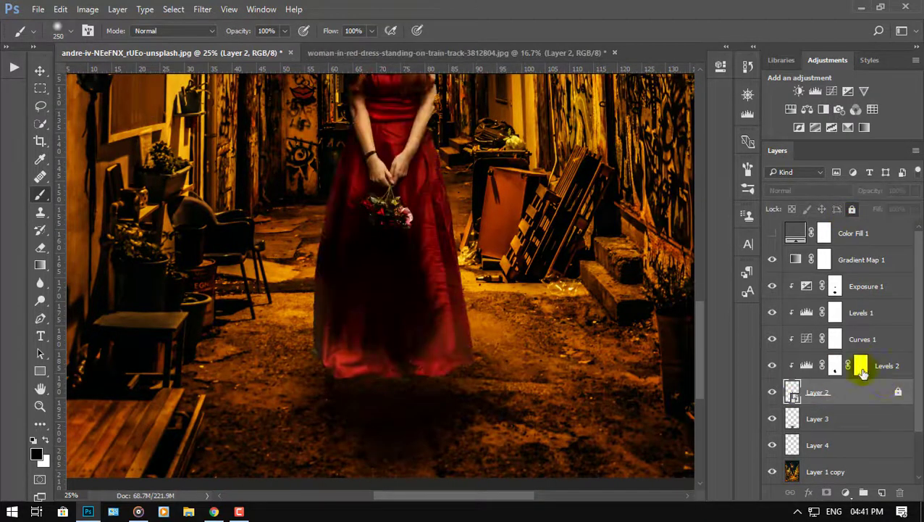
{"action": "left_click", "coordinate": [859, 369]}
{"action": "mouse_move", "coordinate": [388, 290]}
{"action": "left_mouse_down"}
{"action": "mouse_move", "coordinate": [425, 299]}
{"action": "mouse_move", "coordinate": [345, 316]}
{"action": "mouse_move", "coordinate": [309, 371]}
{"action": "mouse_move", "coordinate": [440, 270]}
{"action": "mouse_move", "coordinate": [481, 340]}
{"action": "left_mouse_up"}
Reduce the brush size to 90 and paint black on the Levels 2 mask over the bodice and both sides of the hair
{"action": "scroll", "coordinate": [463, 349], "scroll_direction": "up", "scroll_amount": 1}
{"action": "scroll", "coordinate": [464, 349], "scroll_direction": "up", "scroll_amount": 1}
{"action": "scroll", "coordinate": [446, 429], "scroll_direction": "up", "scroll_amount": 5}
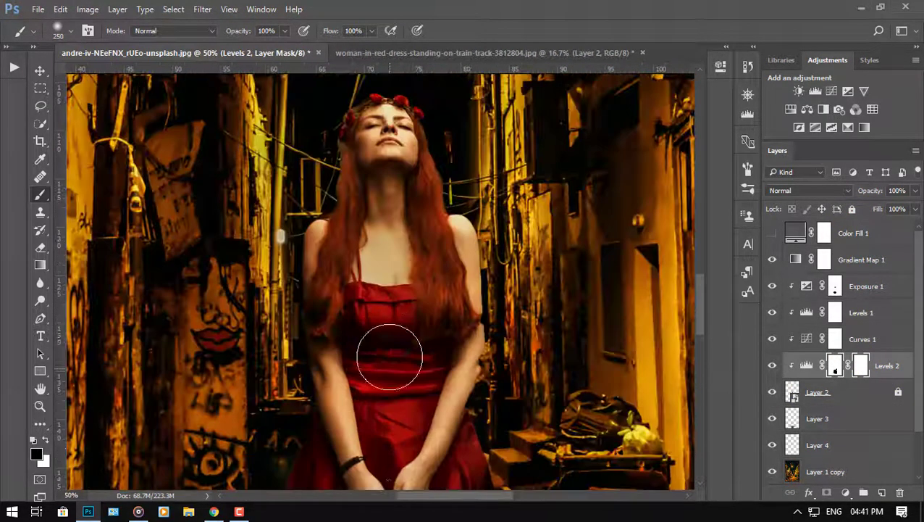
{"action": "key", "text": "bracketleft"}
{"action": "key", "text": "bracketleft"}
{"action": "key", "text": "bracketleft"}
{"action": "key", "text": "bracketleft"}
{"action": "key", "text": "bracketleft"}
{"action": "key", "text": "bracketleft"}
{"action": "mouse_move", "coordinate": [385, 418]}
{"action": "left_mouse_down"}
{"action": "mouse_move", "coordinate": [402, 327]}
{"action": "mouse_move", "coordinate": [401, 424]}
{"action": "mouse_move", "coordinate": [357, 336]}
{"action": "mouse_move", "coordinate": [391, 446]}
{"action": "mouse_move", "coordinate": [373, 411]}
{"action": "mouse_move", "coordinate": [420, 382]}
{"action": "left_mouse_up"}
{"action": "left_click_drag", "start_coordinate": [354, 194], "coordinate": [322, 320]}
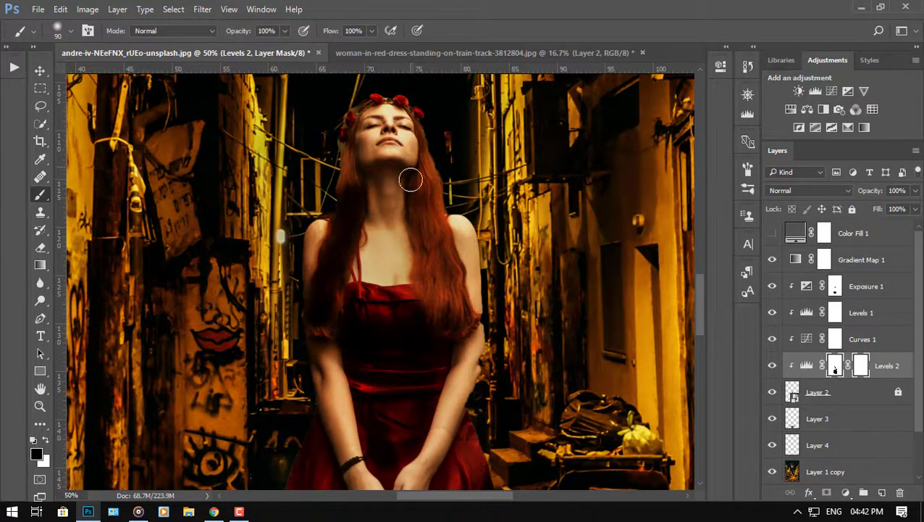
{"action": "mouse_move", "coordinate": [411, 179]}
{"action": "left_mouse_down"}
{"action": "mouse_move", "coordinate": [443, 268]}
{"action": "mouse_move", "coordinate": [440, 310]}
{"action": "left_mouse_up"}
Set the Levels 2 adjustment's blending mode to Soft Light and check the whole composite
{"action": "left_click", "coordinate": [809, 190]}
{"action": "left_click", "coordinate": [789, 325]}
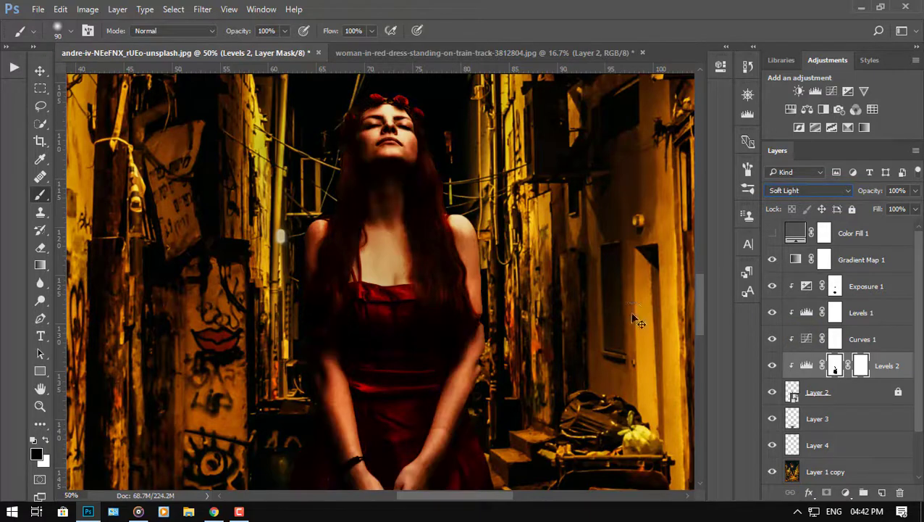
{"action": "key", "text": "ctrl+minus"}
{"action": "key", "text": "ctrl+minus"}
{"action": "key", "text": "ctrl+minus"}
{"action": "key", "text": "ctrl+minus"}
{"action": "key", "text": "ctrl+minus"}
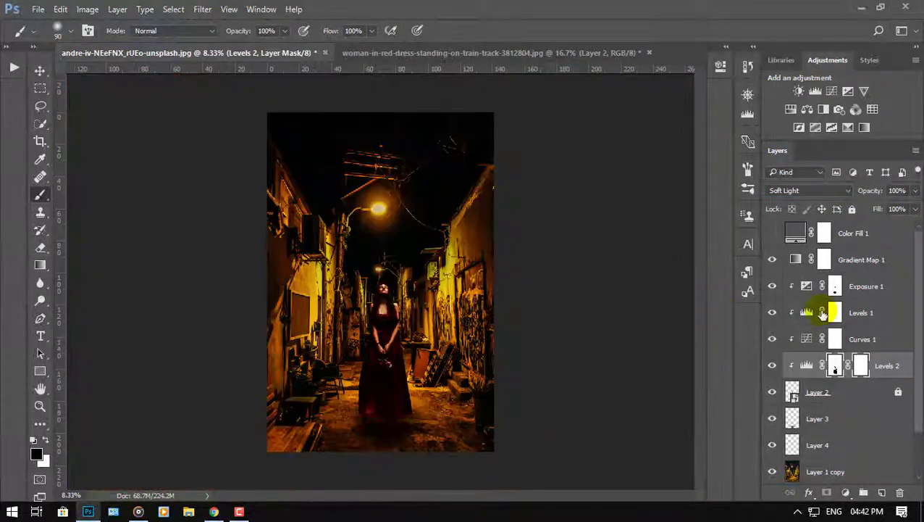
{"action": "scroll", "coordinate": [840, 323], "scroll_direction": "down", "scroll_amount": 2}
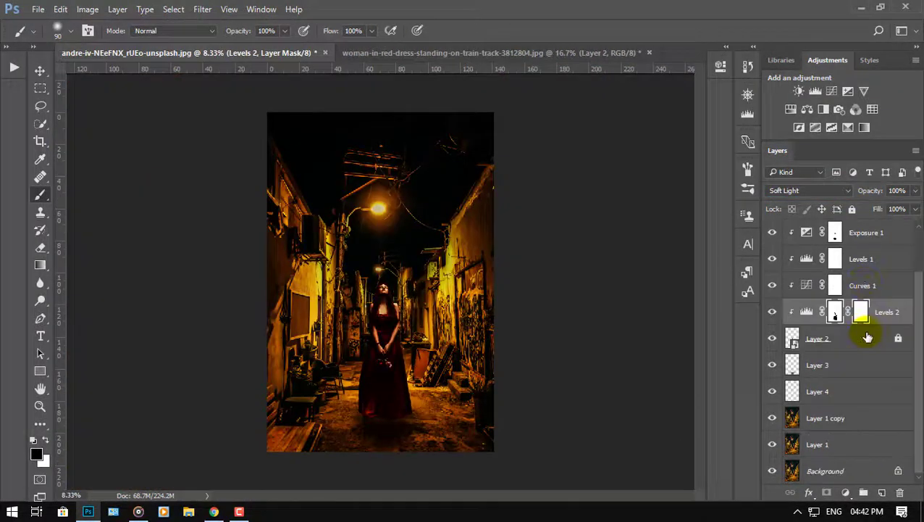
{"action": "left_click", "coordinate": [866, 337]}
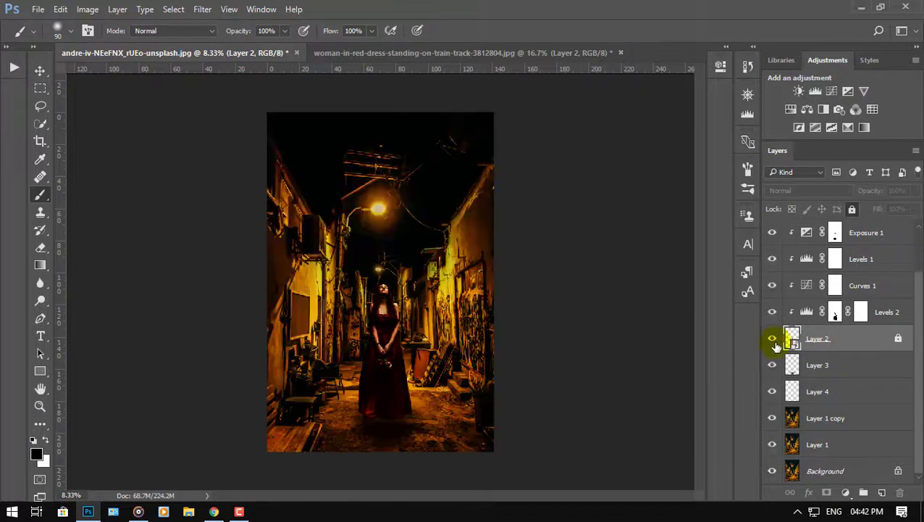
{"action": "key", "text": "alt+f"}
{"action": "key", "text": "Escape"}
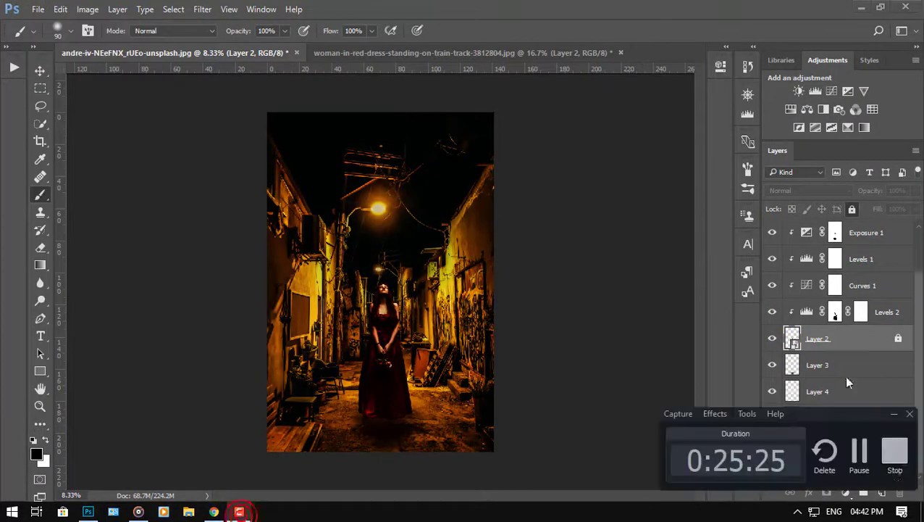